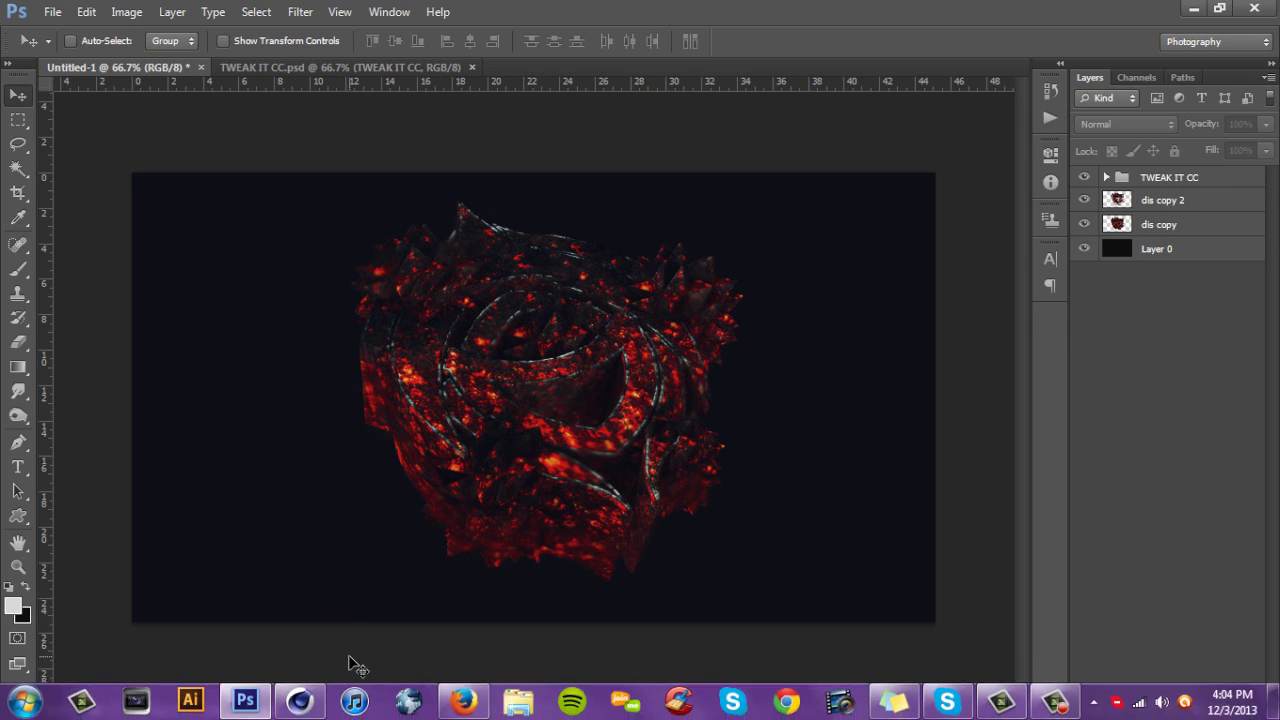
Switch to Cinema 4D and examine the Distort Materialv2 Pack materials and its UnDisplaced (EX) folder in the Content Browser.
mouse_move(320, 705)
left_click(297, 703)
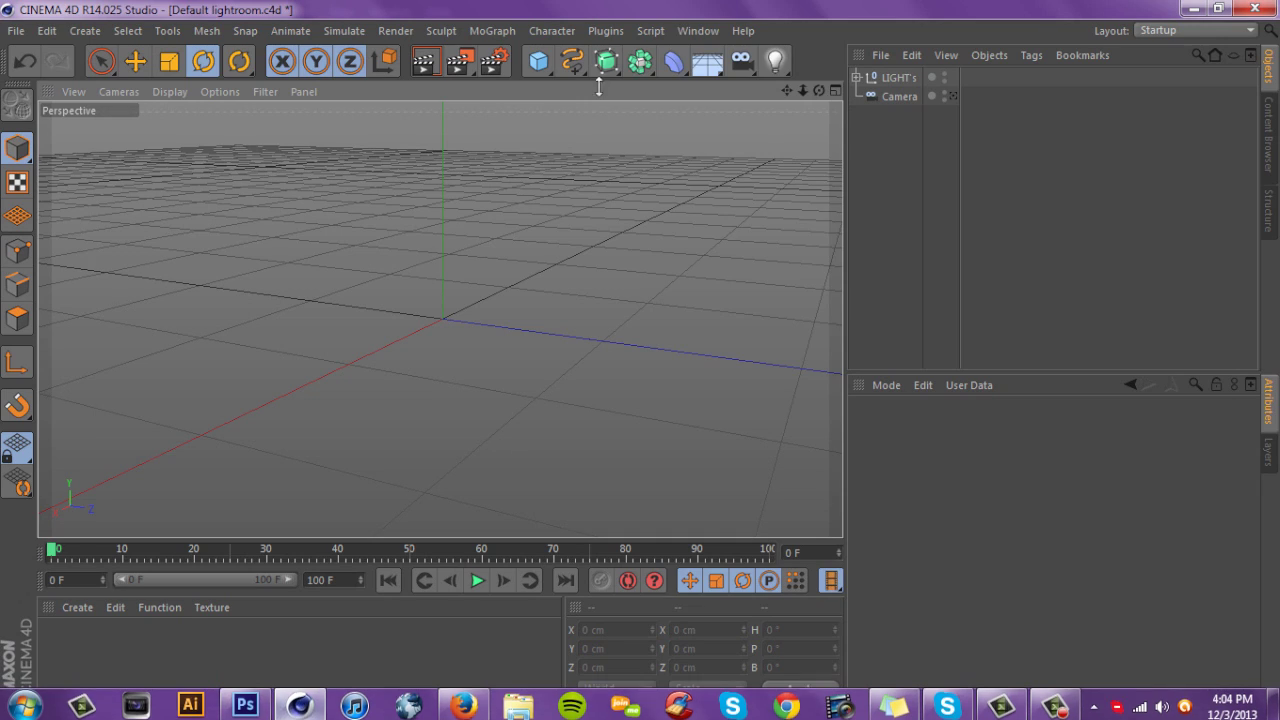
left_click(700, 29)
left_click(750, 126)
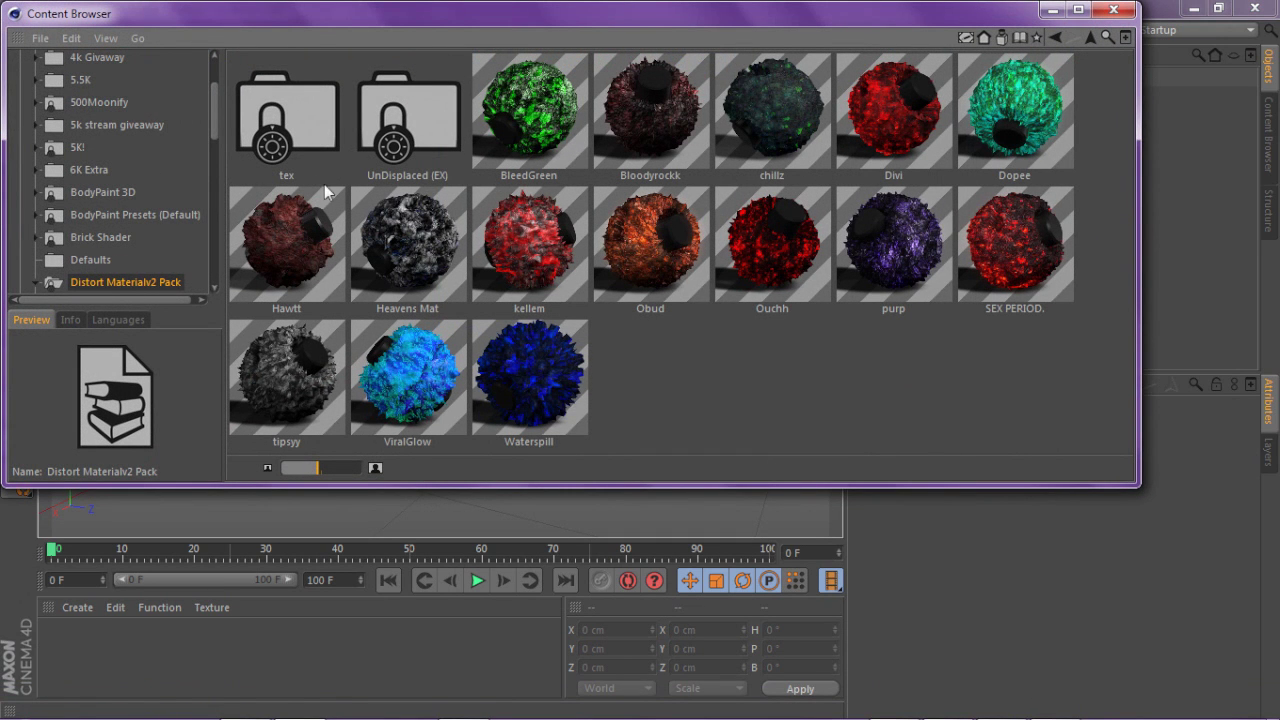
left_click_drag(1117, 416, 240, 120)
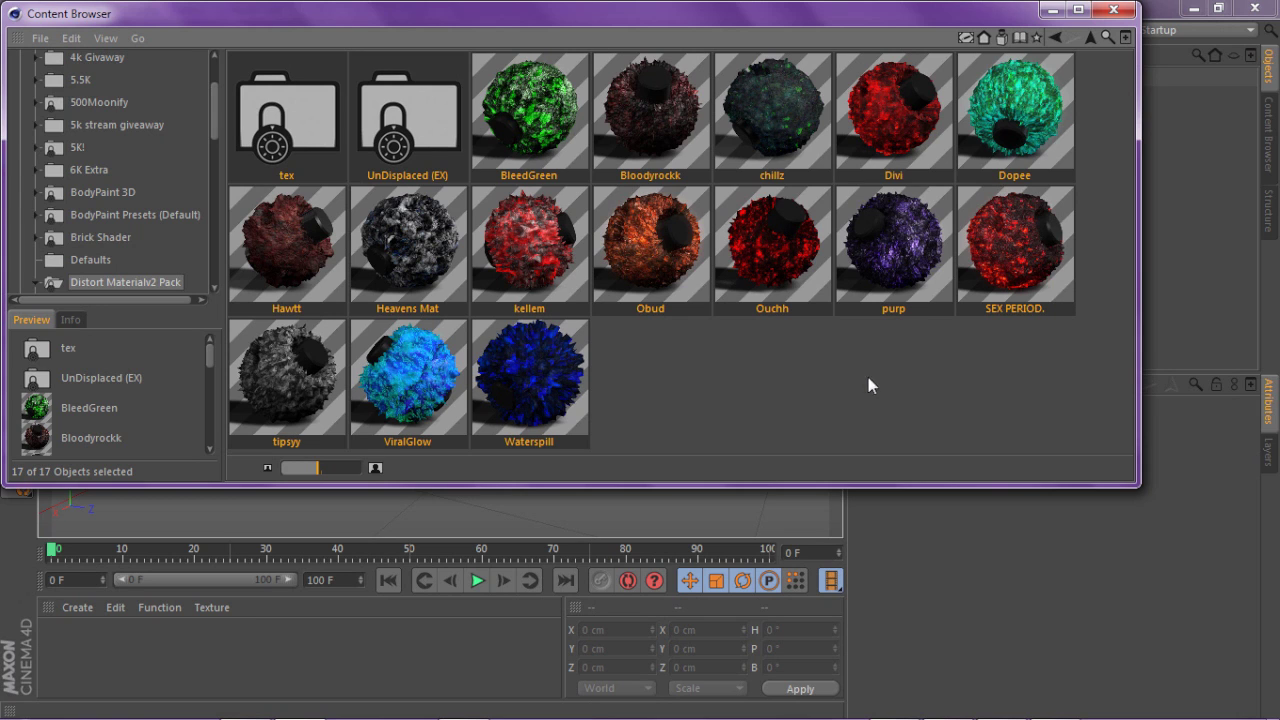
double_click(435, 143)
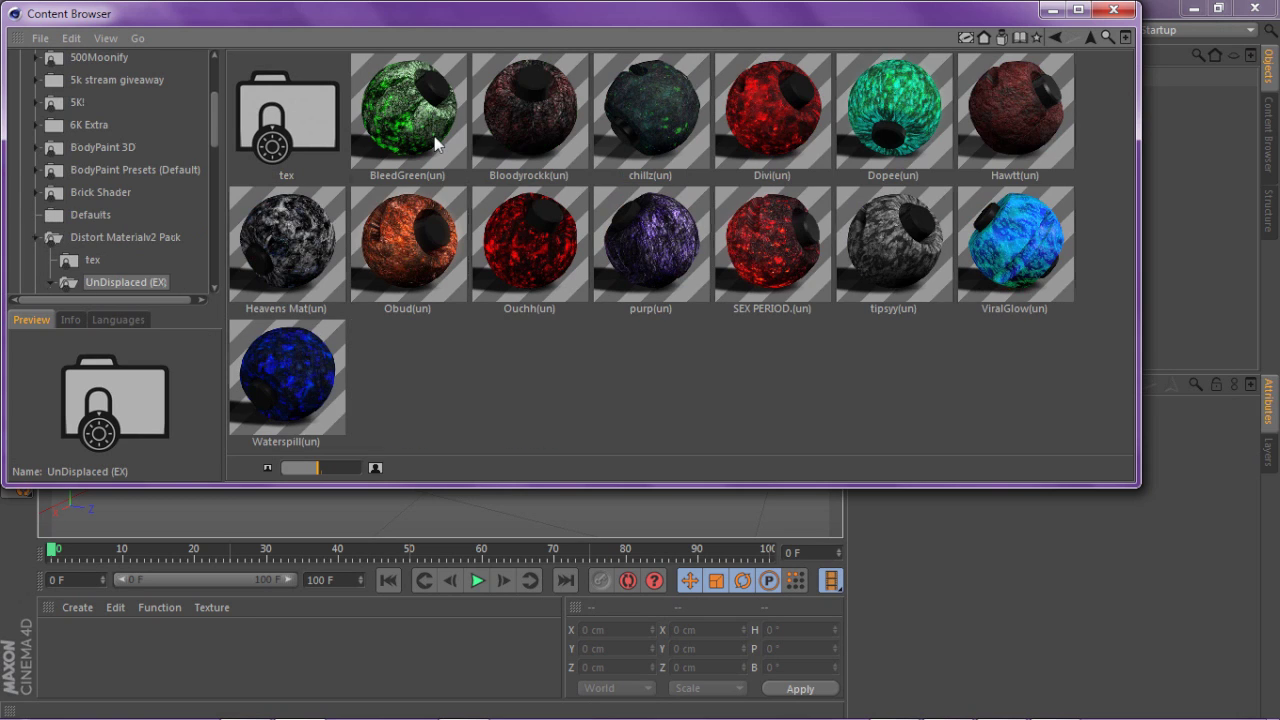
left_click_drag(1108, 412, 245, 103)
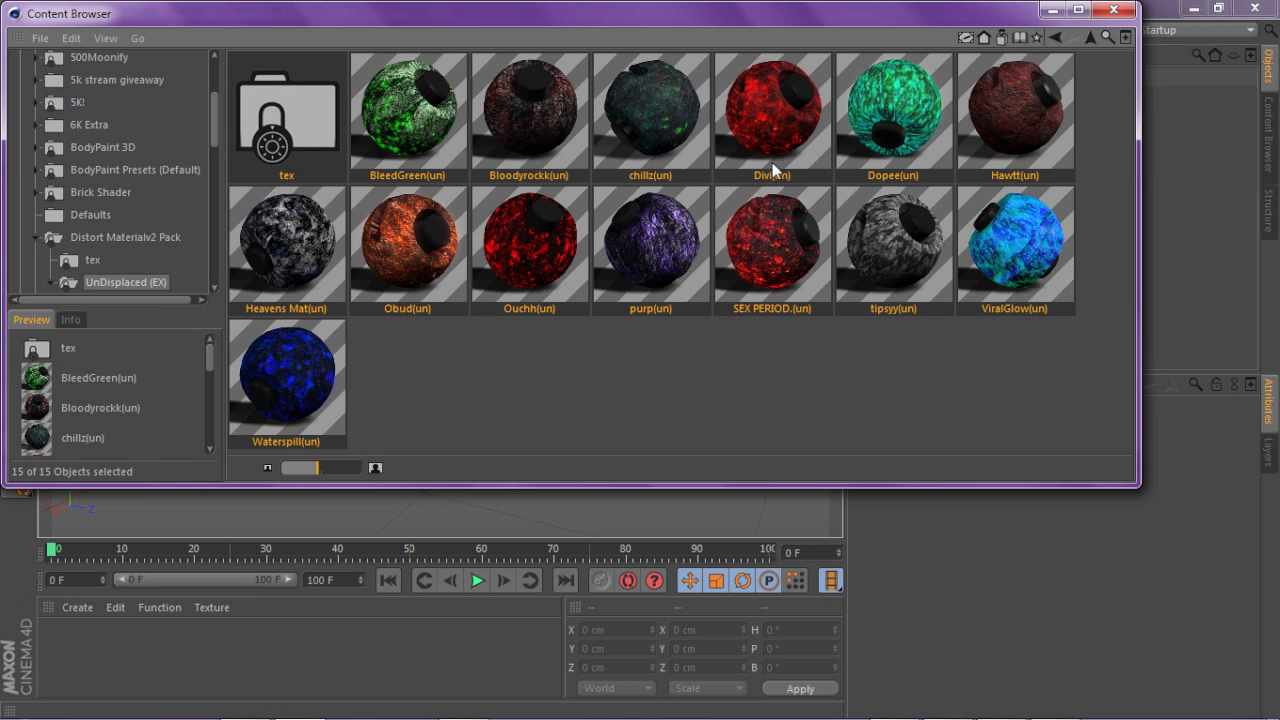
left_click(137, 237)
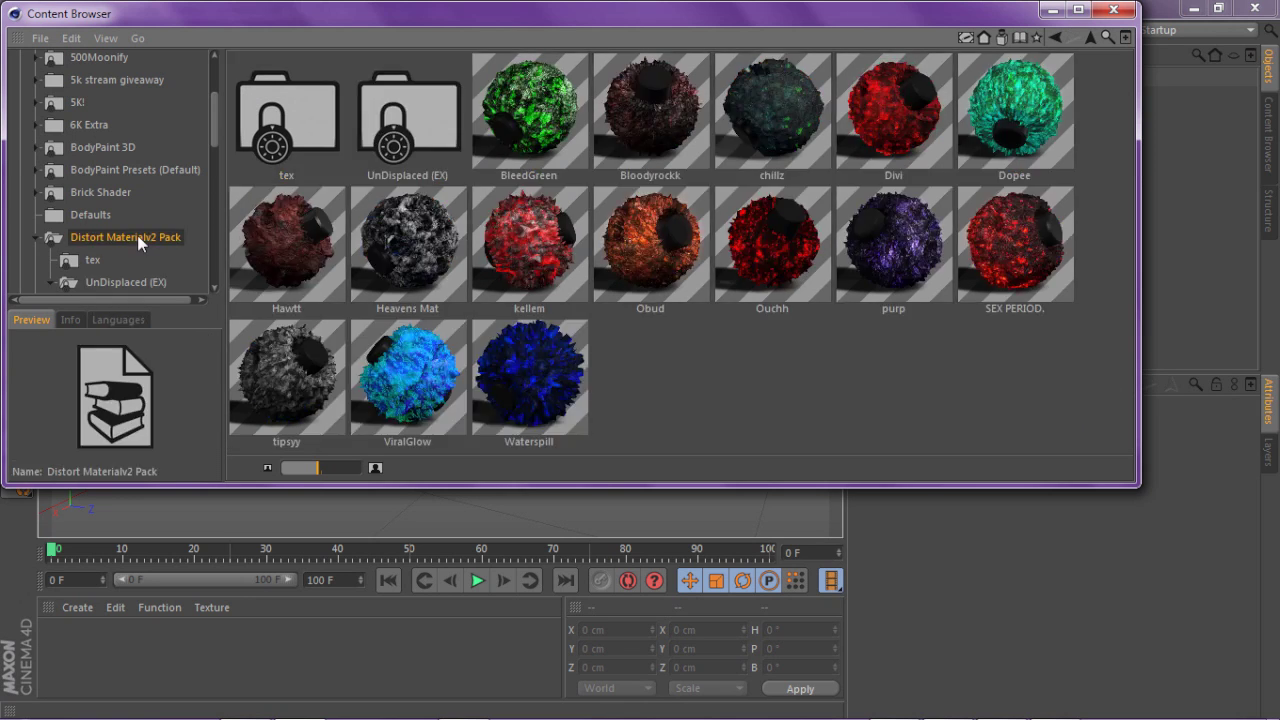
left_click(1113, 9)
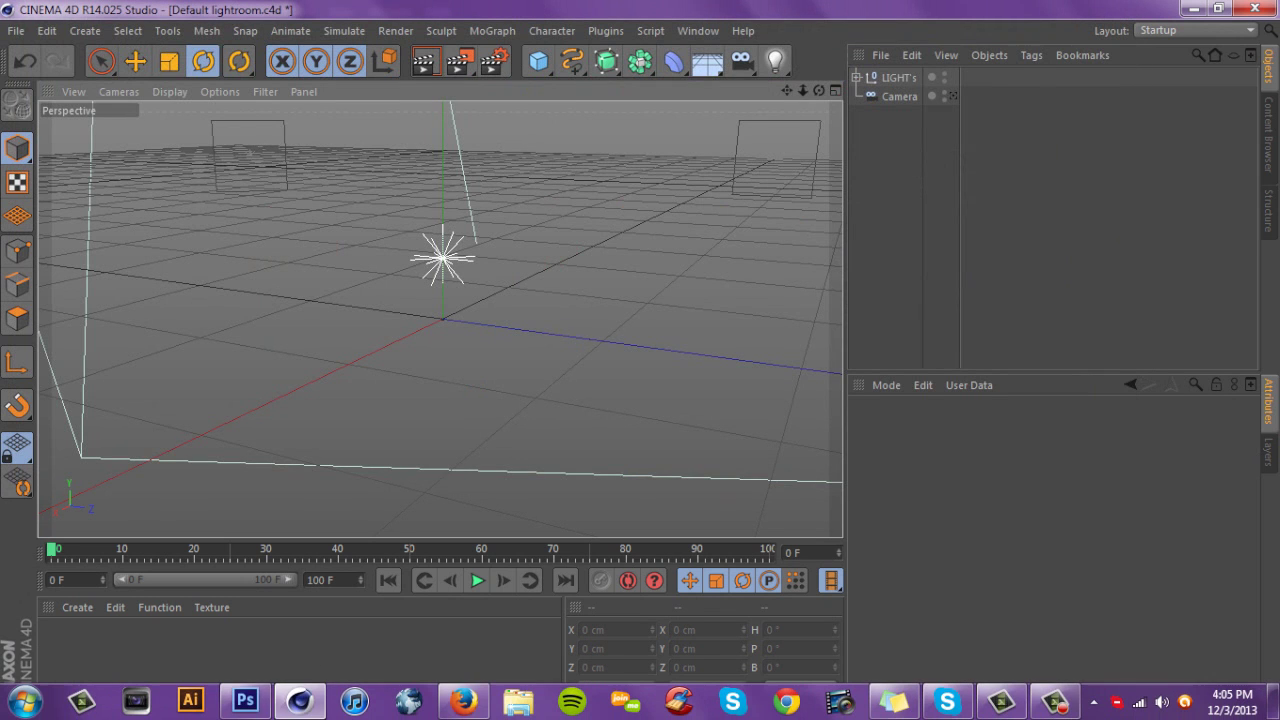
Switch to Photoshop to view the finished red abstract render, and return to Cinema 4D.
mouse_move(255, 700)
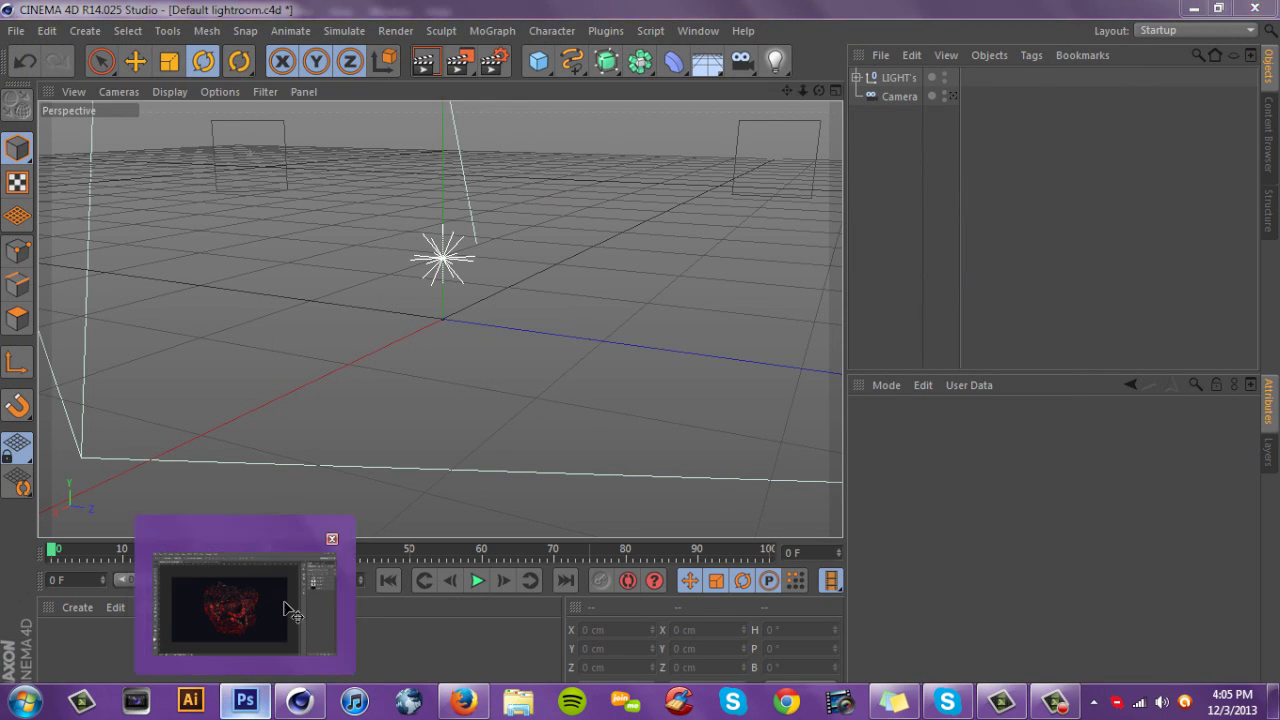
left_click(235, 600)
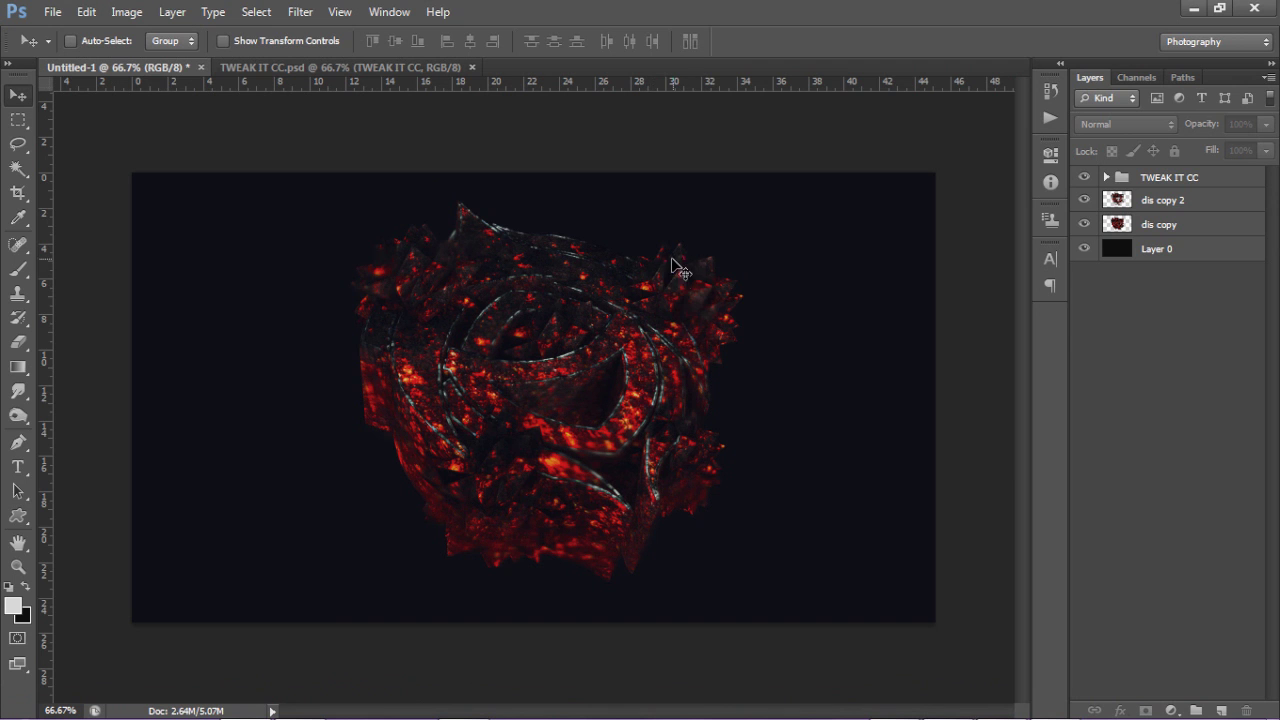
left_click(303, 704)
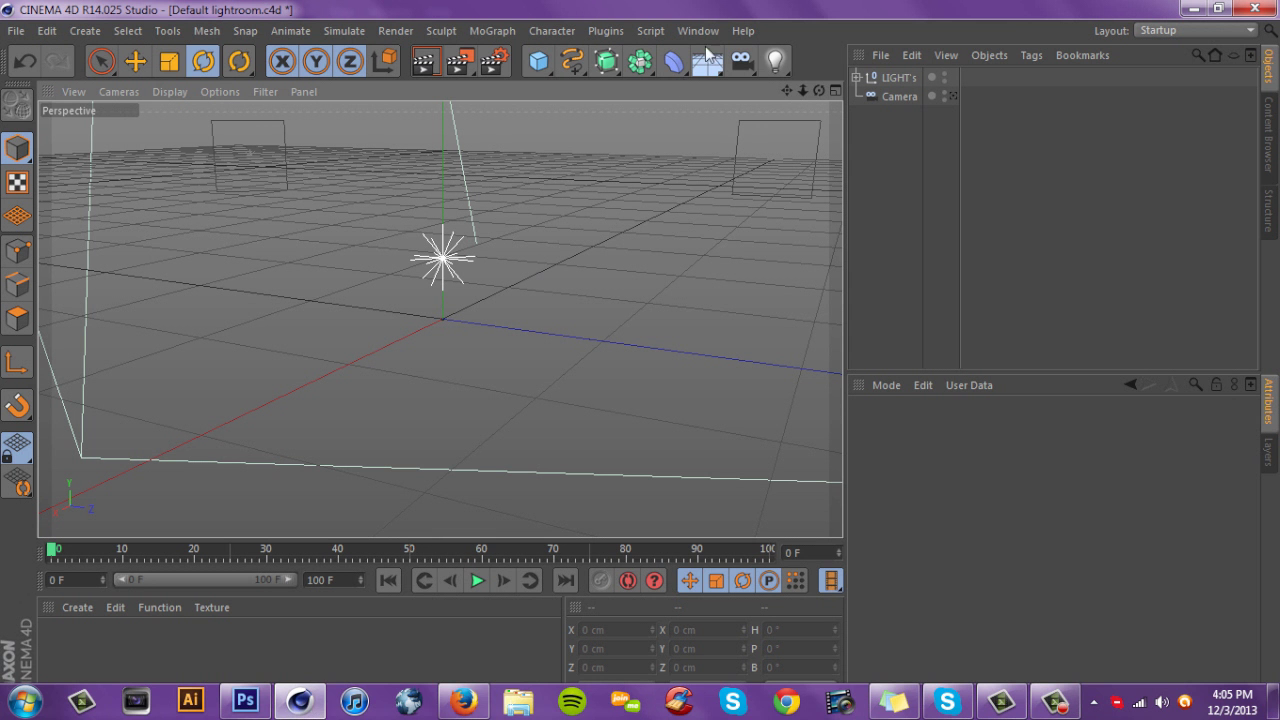
Add a Greebler object to the scene.
left_click_drag(787, 91, 793, 173)
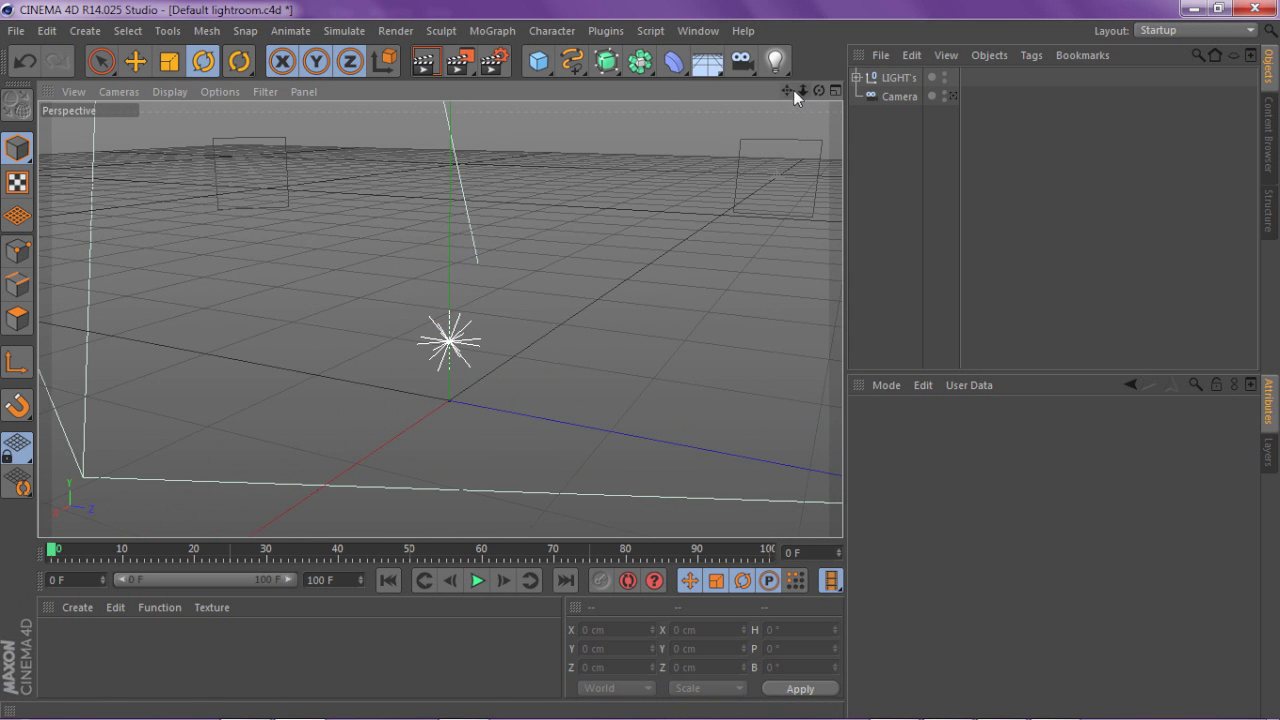
mouse_move(790, 91)
left_mouse_down()
mouse_move(758, 81)
mouse_move(820, 95)
mouse_move(806, 87)
mouse_move(818, 70)
mouse_move(807, 77)
left_mouse_up()
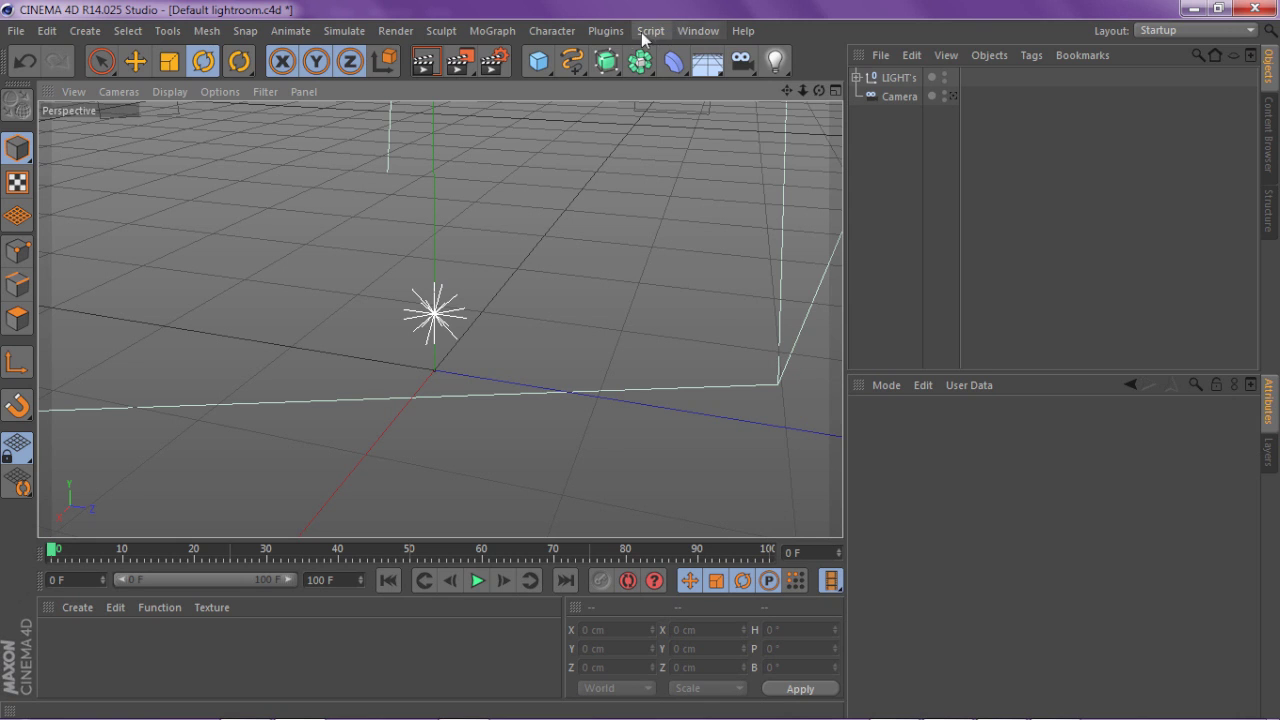
left_click(605, 30)
mouse_move(738, 92)
left_click(820, 95)
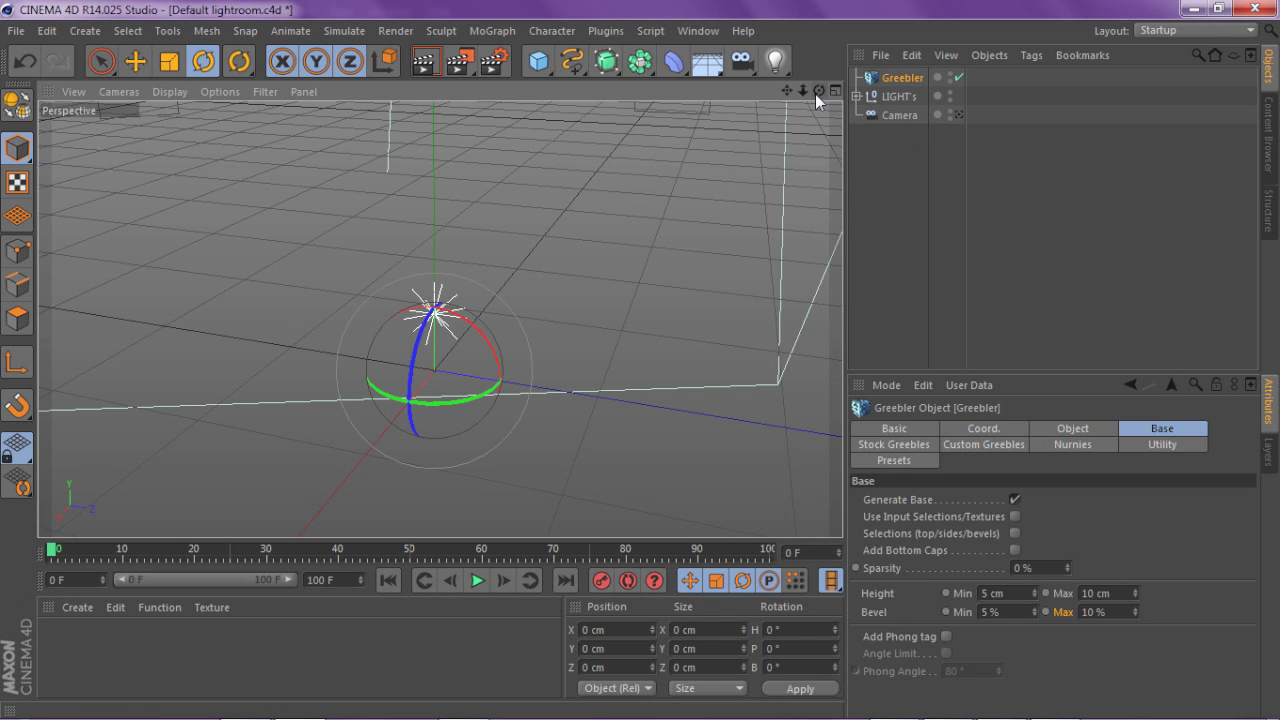
Create a Platonic primitive and make it a child of the Greebler.
left_click_drag(786, 90, 782, 78)
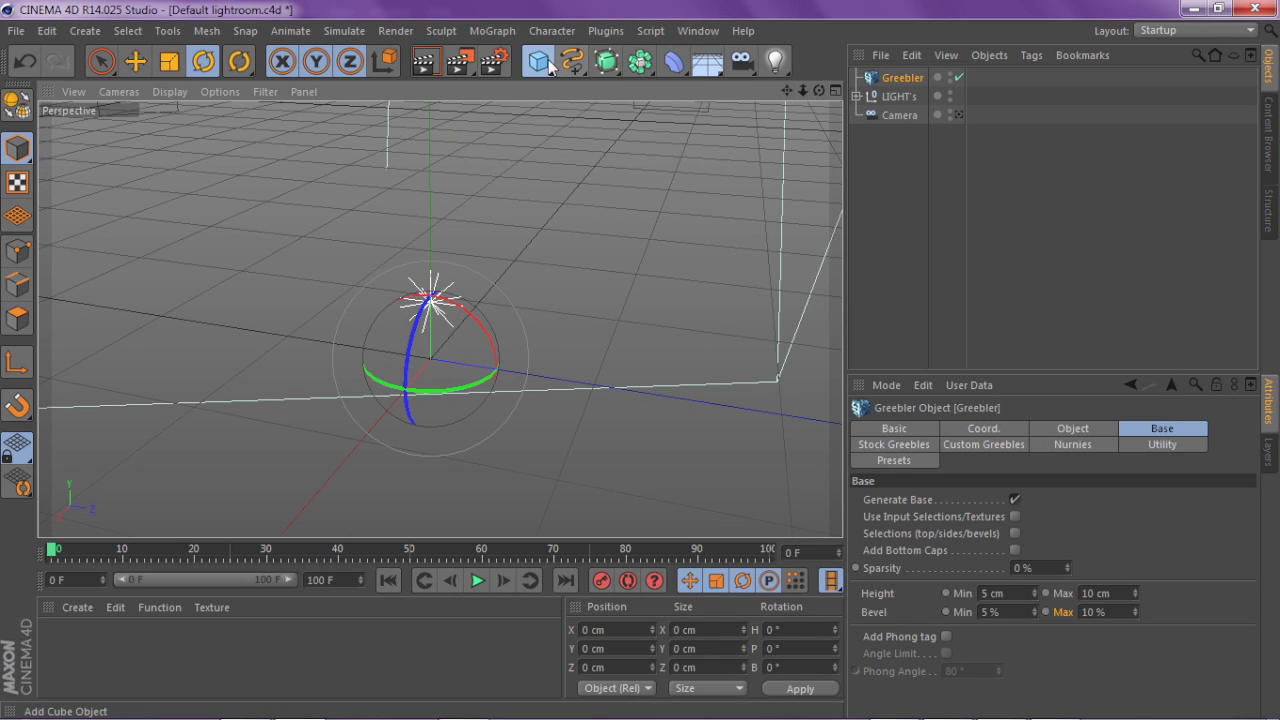
left_click_drag(548, 59, 734, 156)
left_click(705, 189)
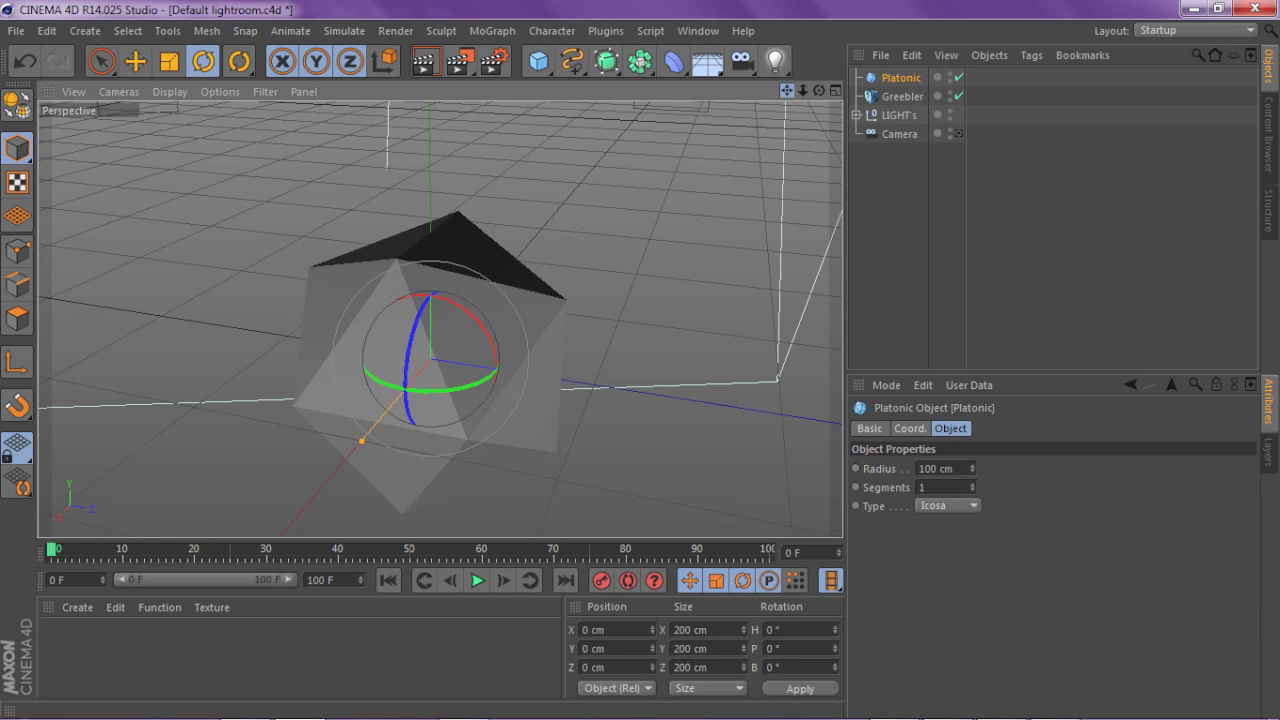
left_click_drag(900, 78, 898, 97)
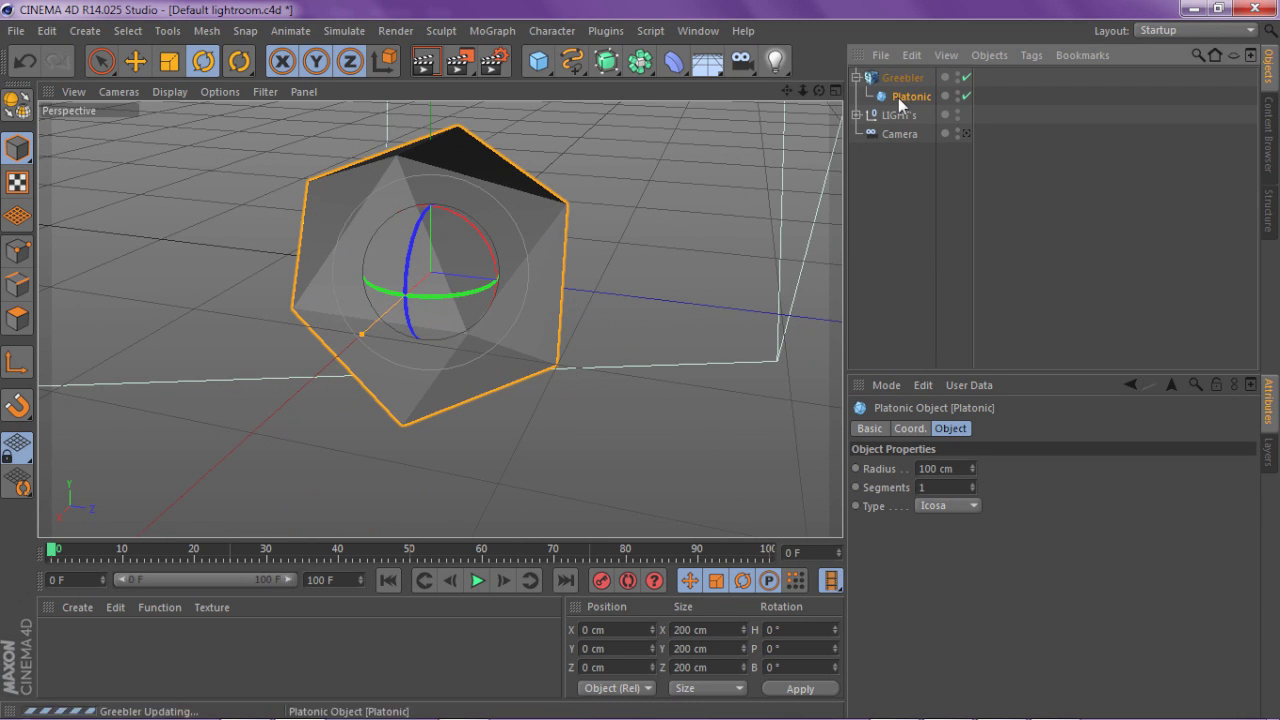
Disable the generation of stock greebles on the Greebler object.
left_click(897, 80)
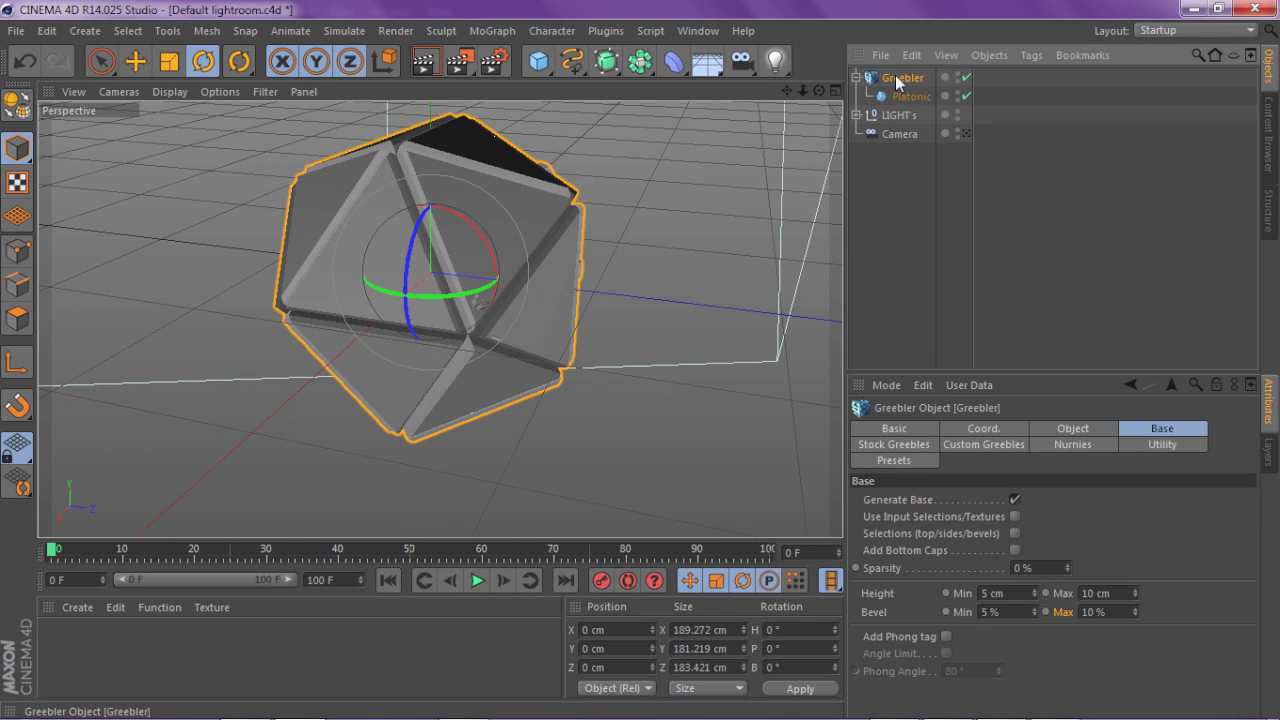
left_click(884, 444)
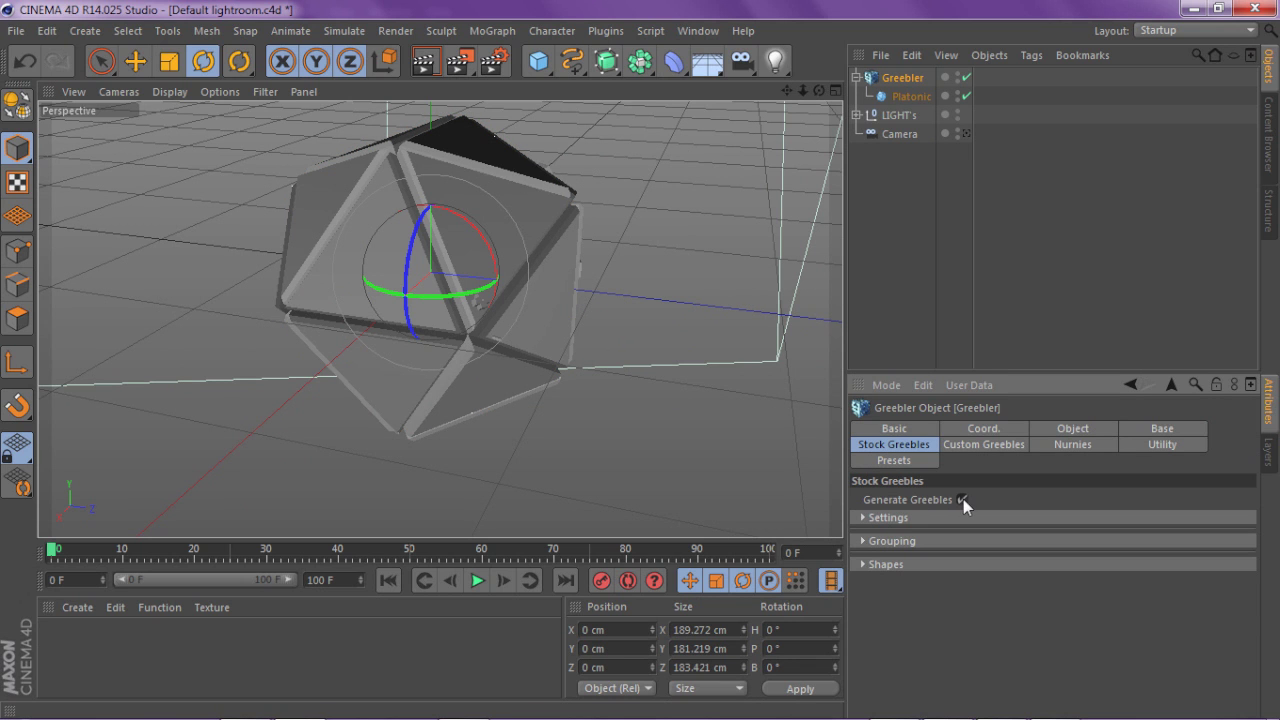
left_click_drag(819, 92, 680, 100)
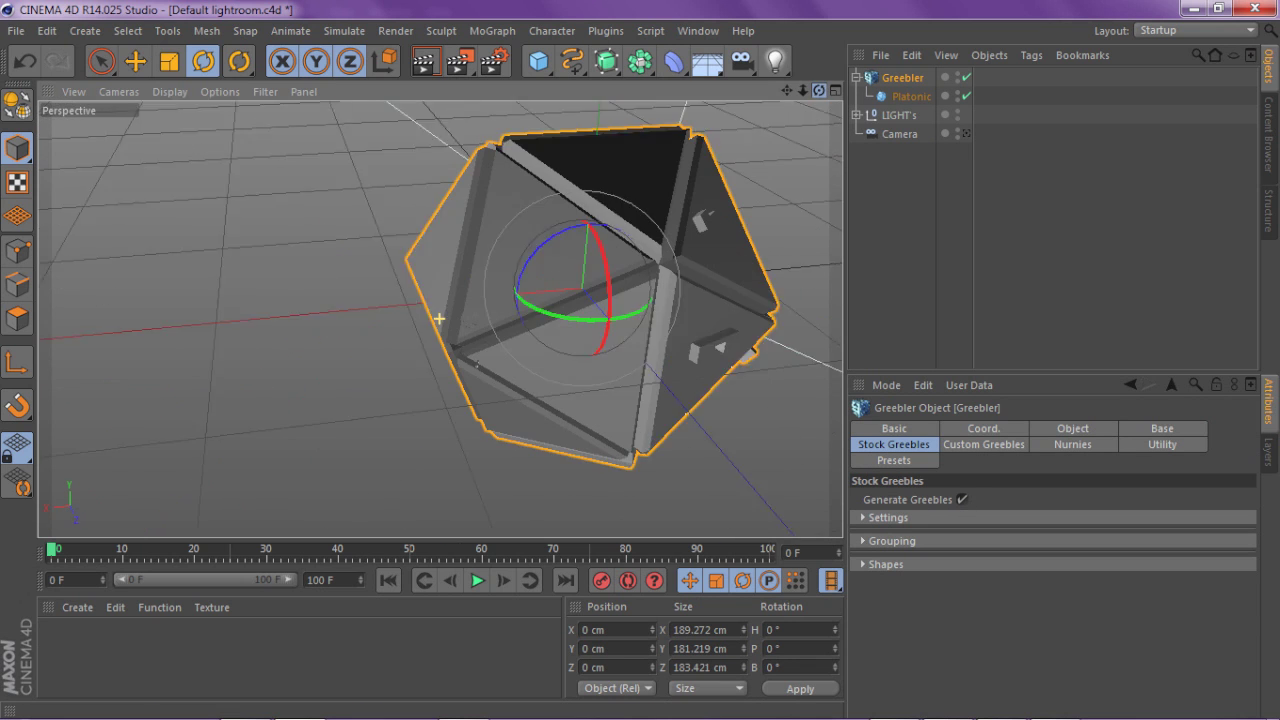
left_click_drag(439, 318, 480, 320)
left_click(962, 499)
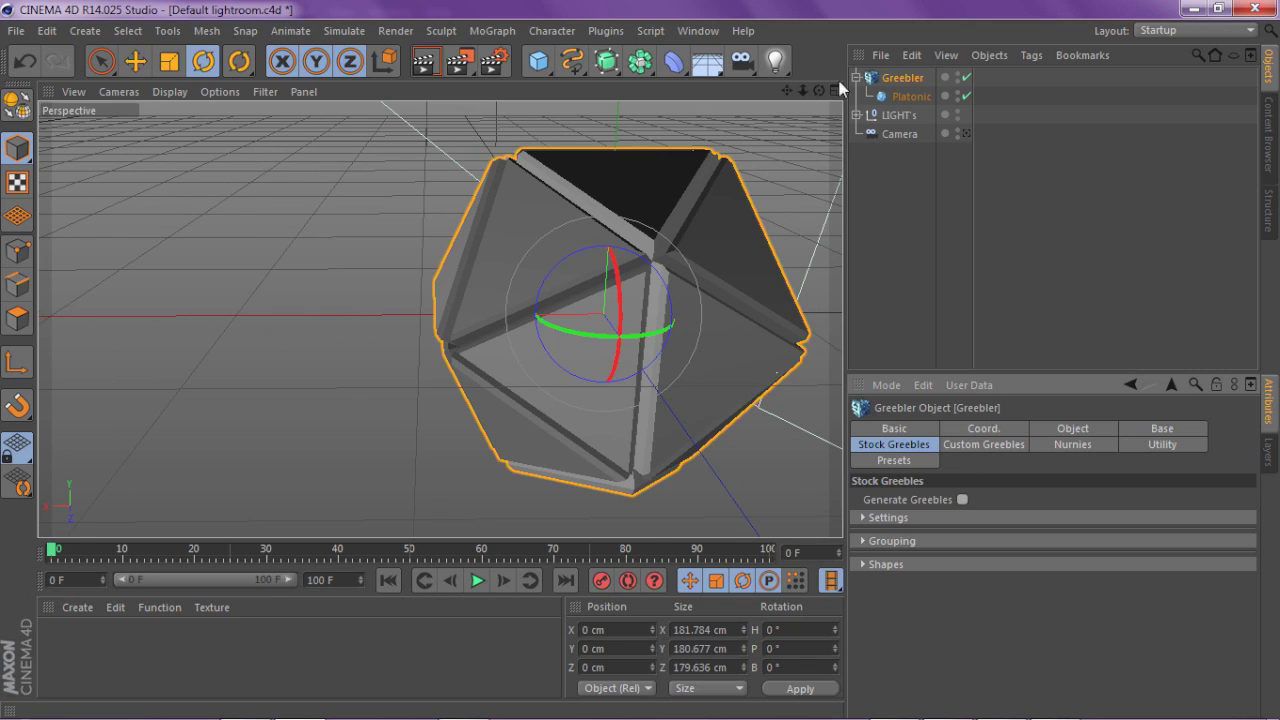
left_click_drag(840, 88, 1084, 317)
Set the Greebler base's minimum and maximum height to 0 cm.
left_click(1150, 428)
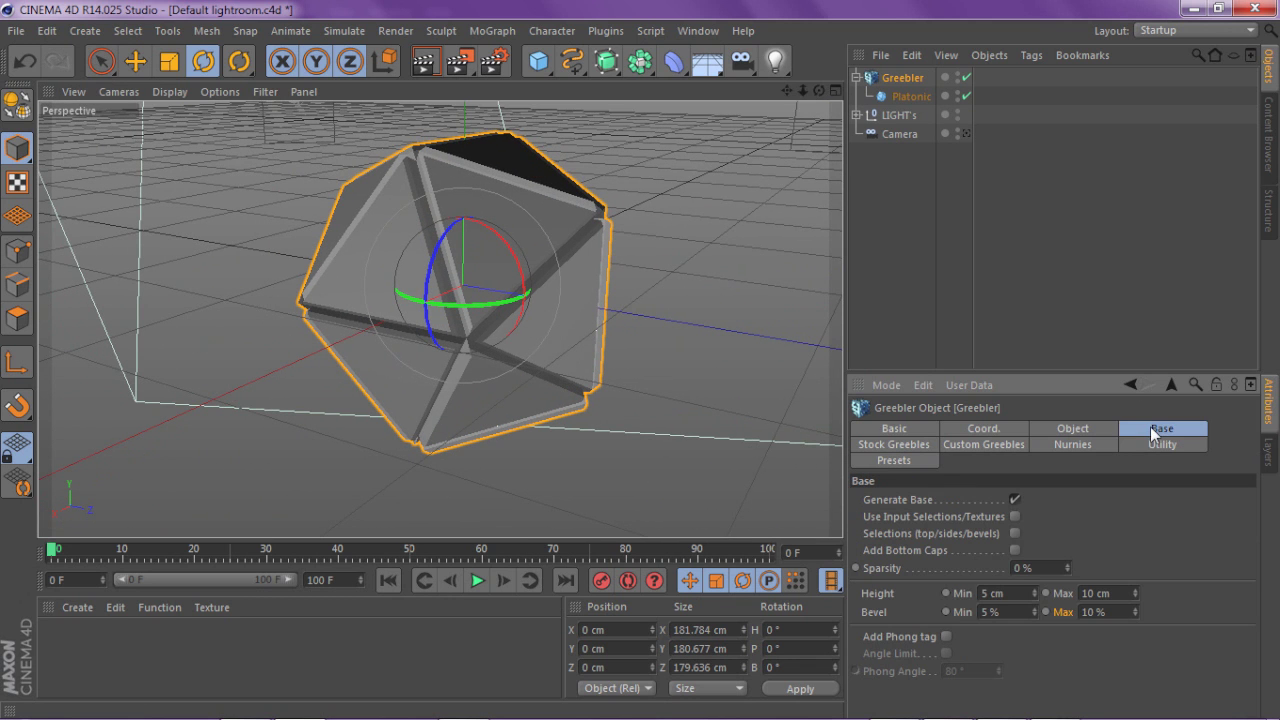
type("0")
key("Tab")
type("0")
key("Tab")
Set the Greebler base's minimum and maximum bevel to 100% so the faces form spikes.
type("0")
key("Tab")
type("0")
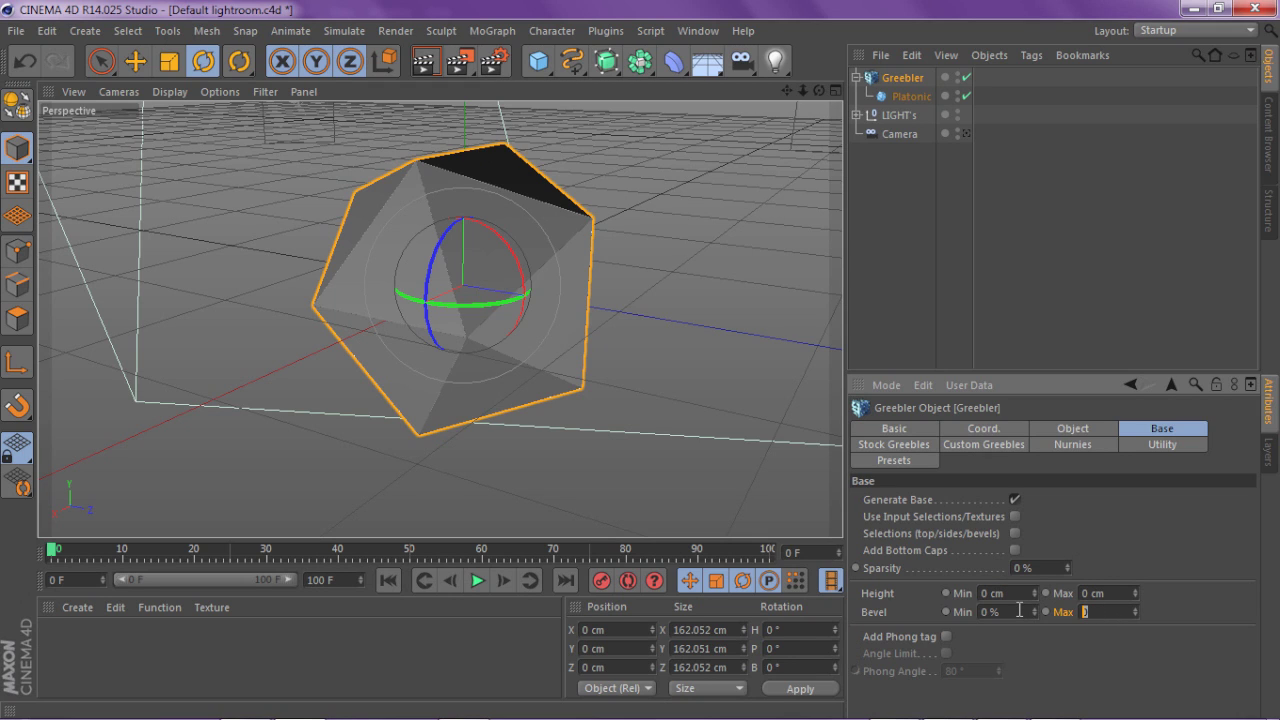
type("00")
key("Return")
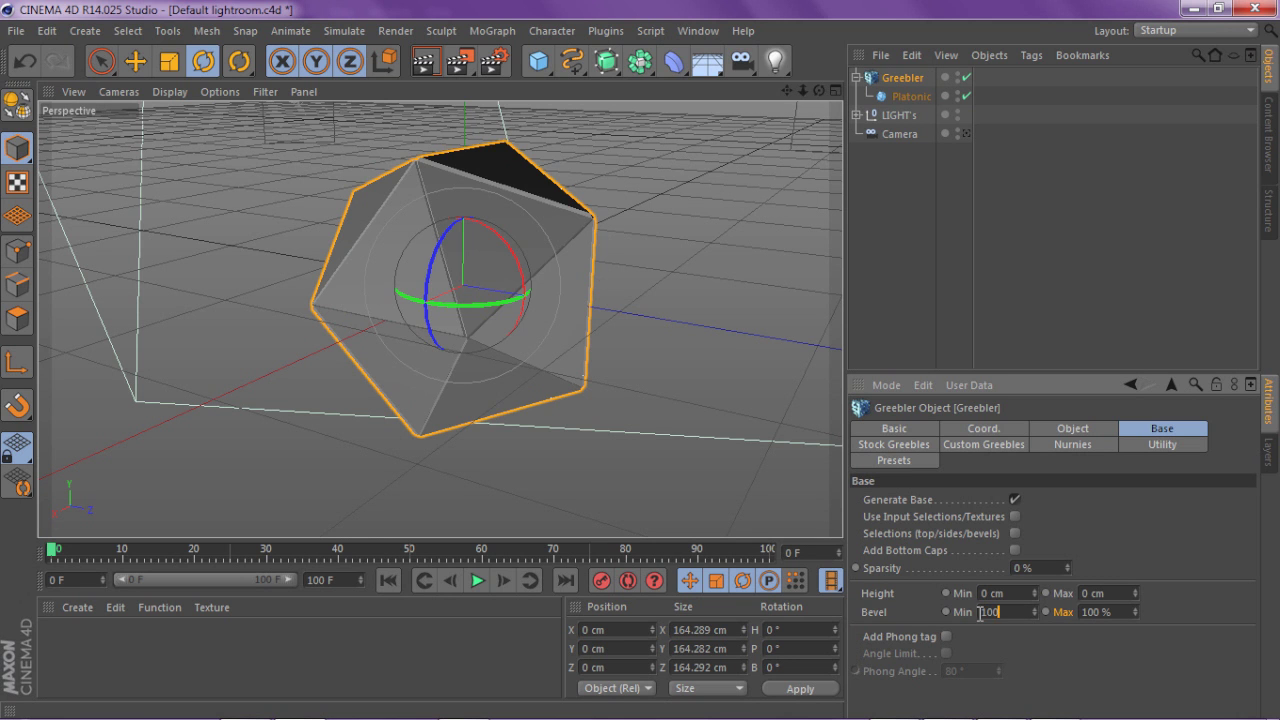
left_click(980, 614)
type("100")
key("Return")
mouse_move(787, 91)
left_mouse_down()
mouse_move(762, 141)
mouse_move(720, 112)
mouse_move(620, 112)
mouse_move(670, 62)
mouse_move(718, 106)
left_mouse_up()
left_click_drag(439, 318, 439, 318)
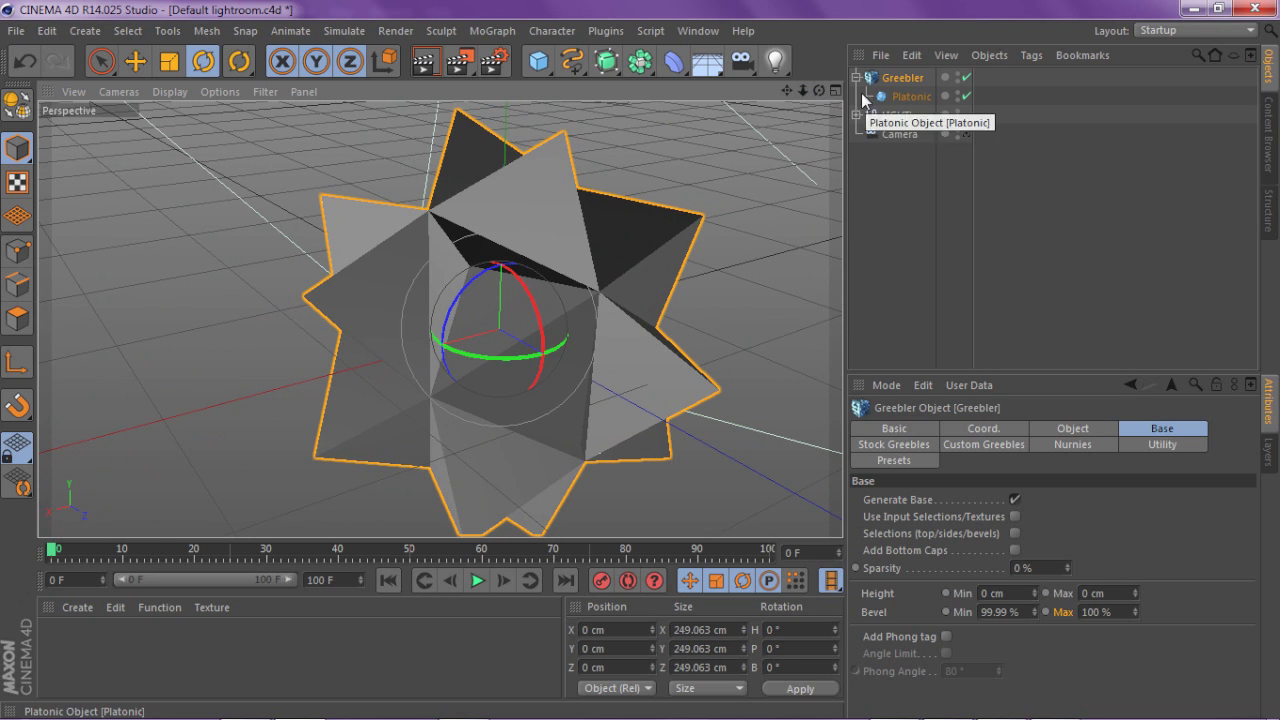
Try 3 segments on the Platonic and inspect the spiked shape from another side.
mouse_move(786, 89)
left_mouse_down()
mouse_move(730, 72)
mouse_move(787, 90)
left_mouse_up()
left_click(890, 95)
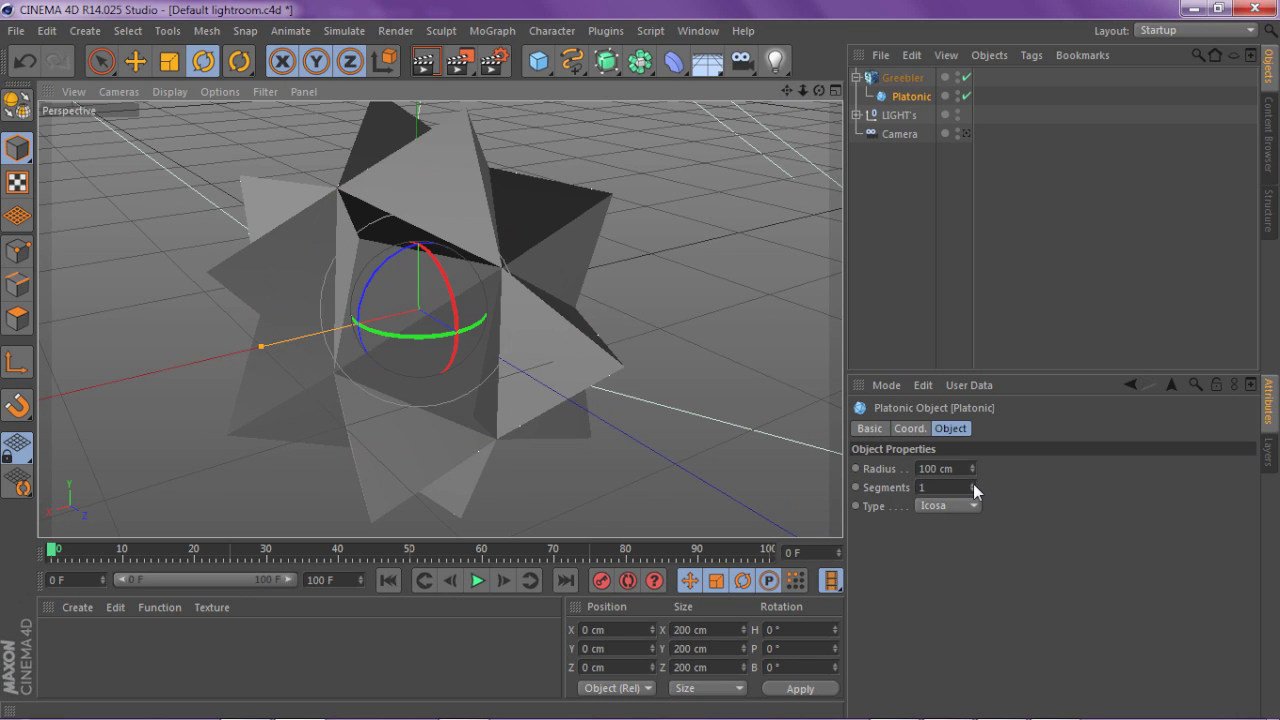
left_click_drag(974, 490, 1002, 488)
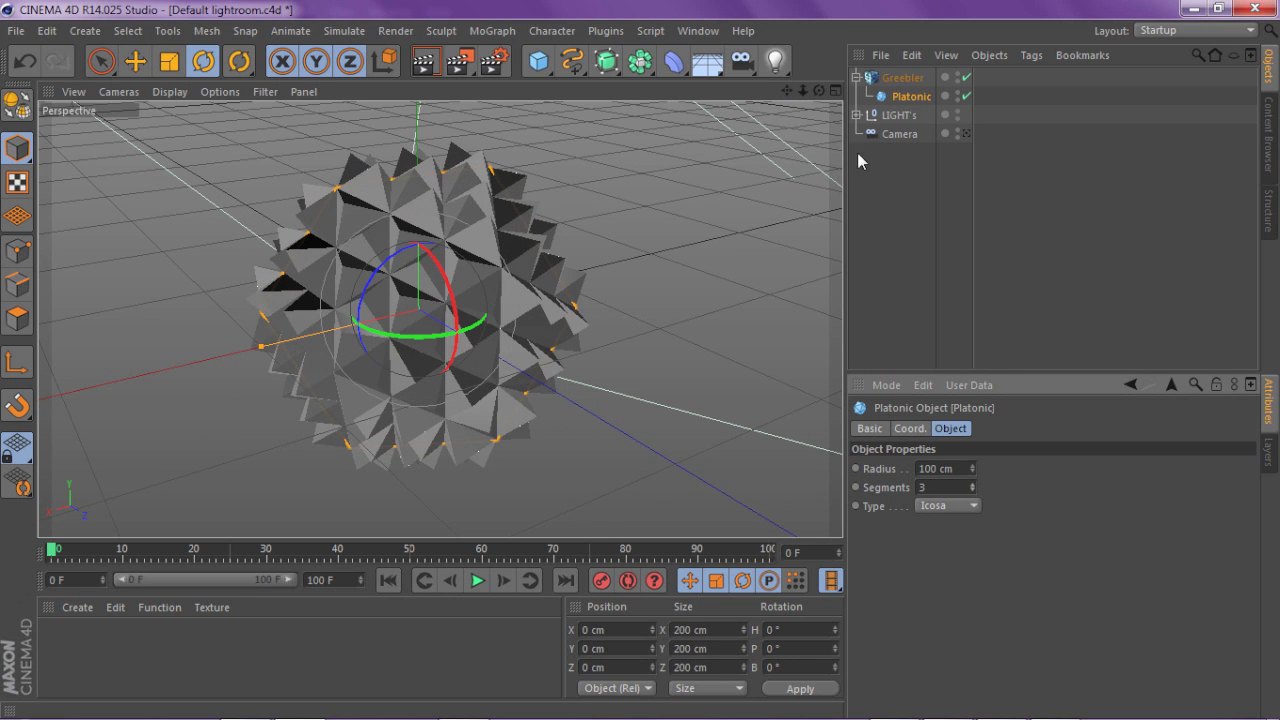
mouse_move(819, 91)
left_mouse_down()
mouse_move(880, 118)
mouse_move(860, 62)
mouse_move(822, 80)
mouse_move(870, 70)
mouse_move(905, 105)
mouse_move(860, 125)
mouse_move(822, 95)
left_mouse_up()
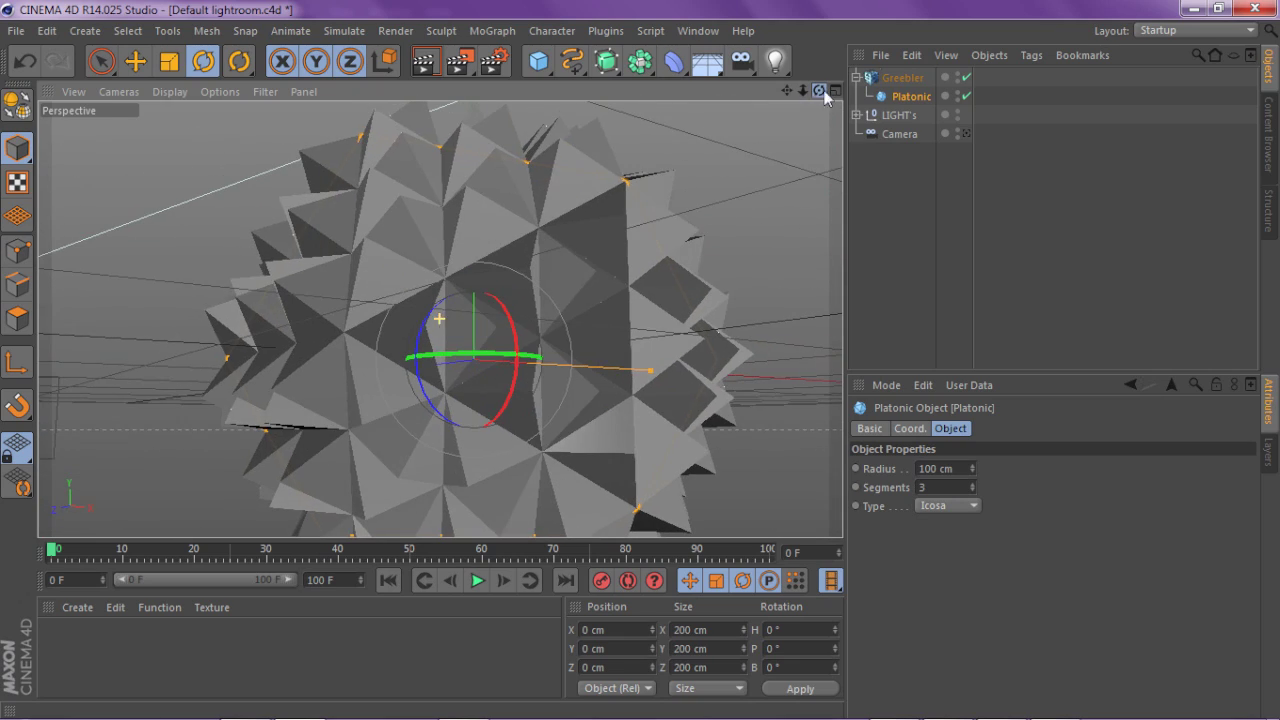
Try a different minimum height for the Greebler base.
left_click(890, 78)
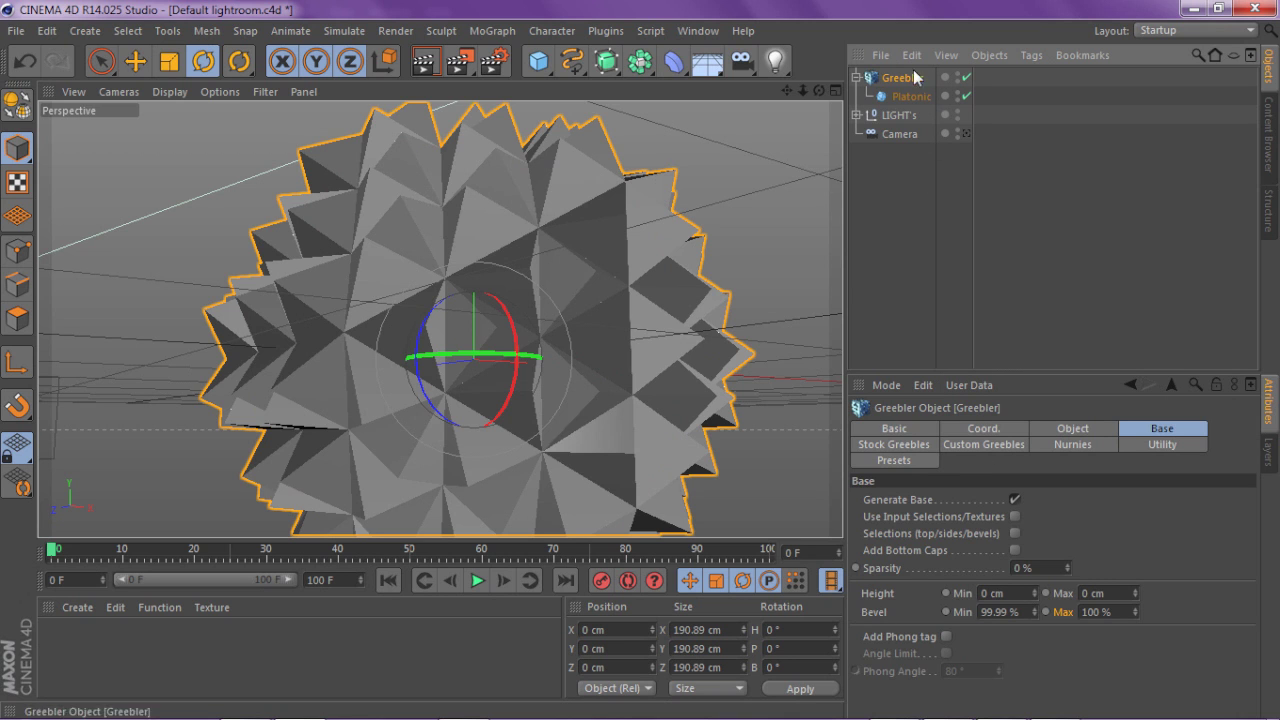
left_click_drag(1040, 591, 1040, 535)
mouse_move(819, 91)
left_mouse_down()
mouse_move(900, 130)
mouse_move(840, 50)
mouse_move(740, 55)
mouse_move(705, 90)
mouse_move(650, 100)
mouse_move(818, 95)
left_mouse_up()
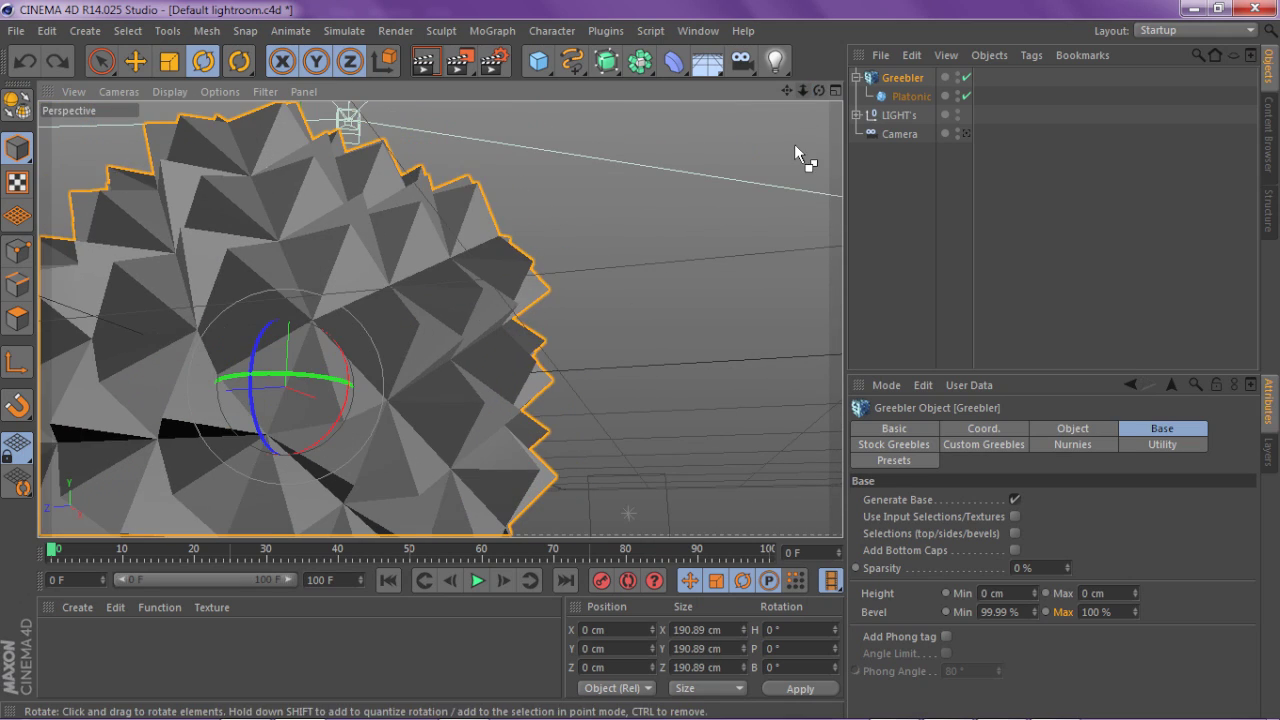
Return the Platonic to 1 segment and change its type to Bucky.
left_click(878, 97)
left_click_drag(787, 91, 940, 439)
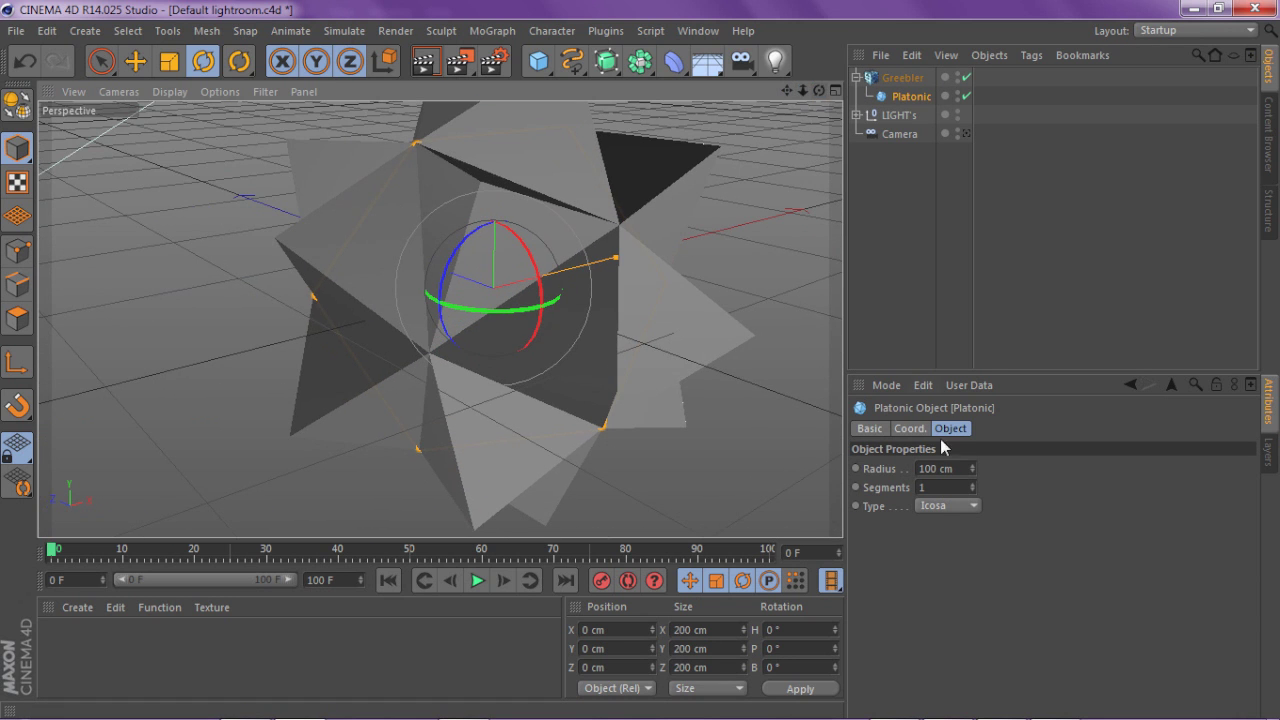
left_click(947, 505)
left_click(941, 621)
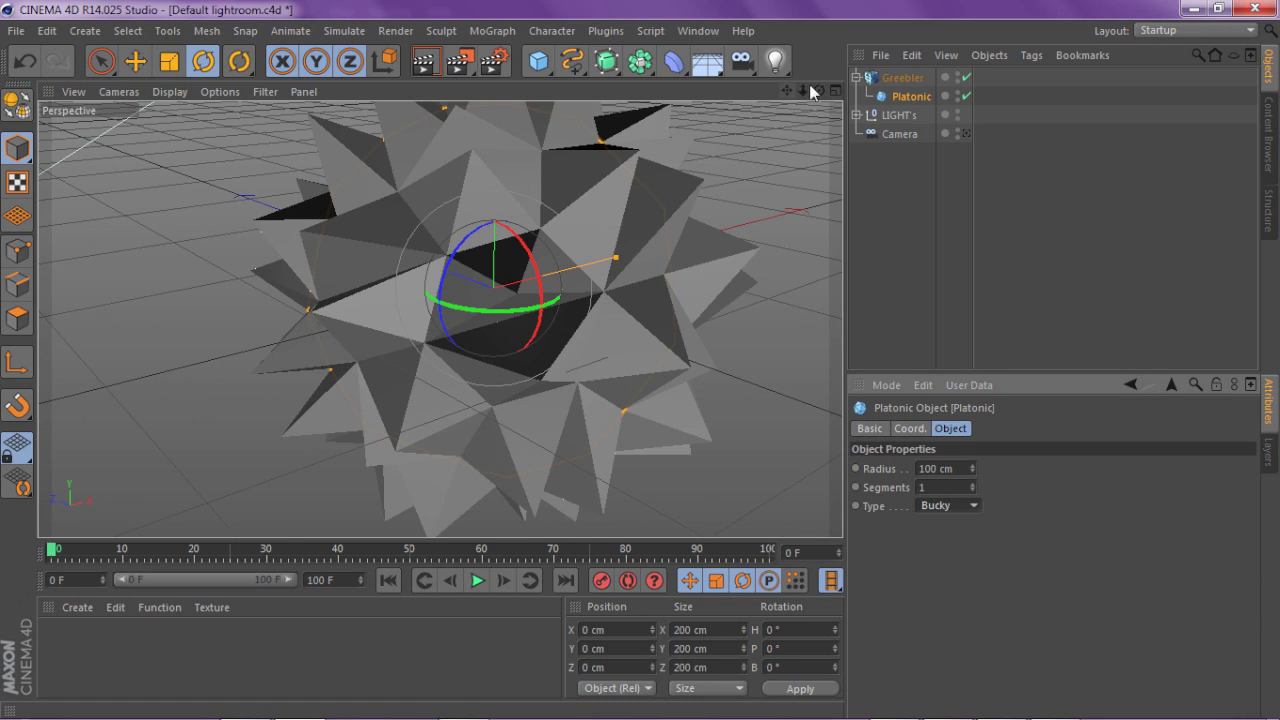
left_click_drag(818, 91, 361, 673)
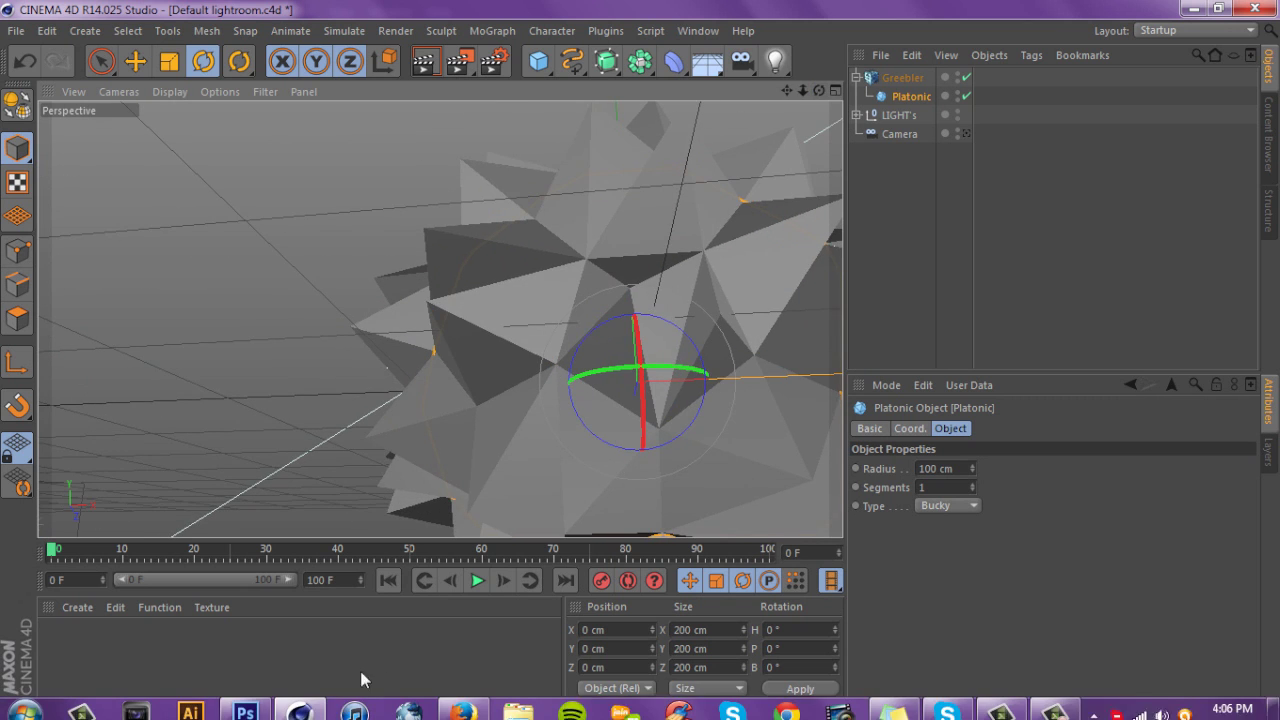
Switch to Photoshop to compare with the finished render, and return to Cinema 4D.
left_click(245, 710)
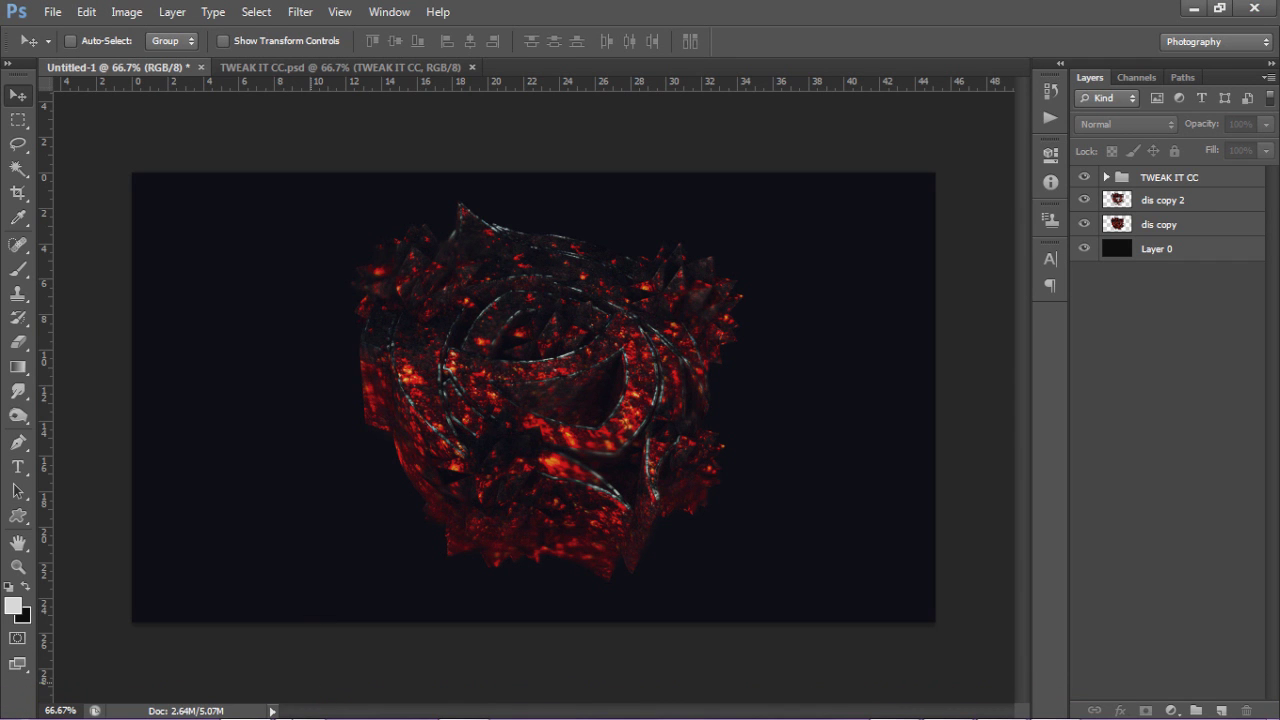
left_click(300, 705)
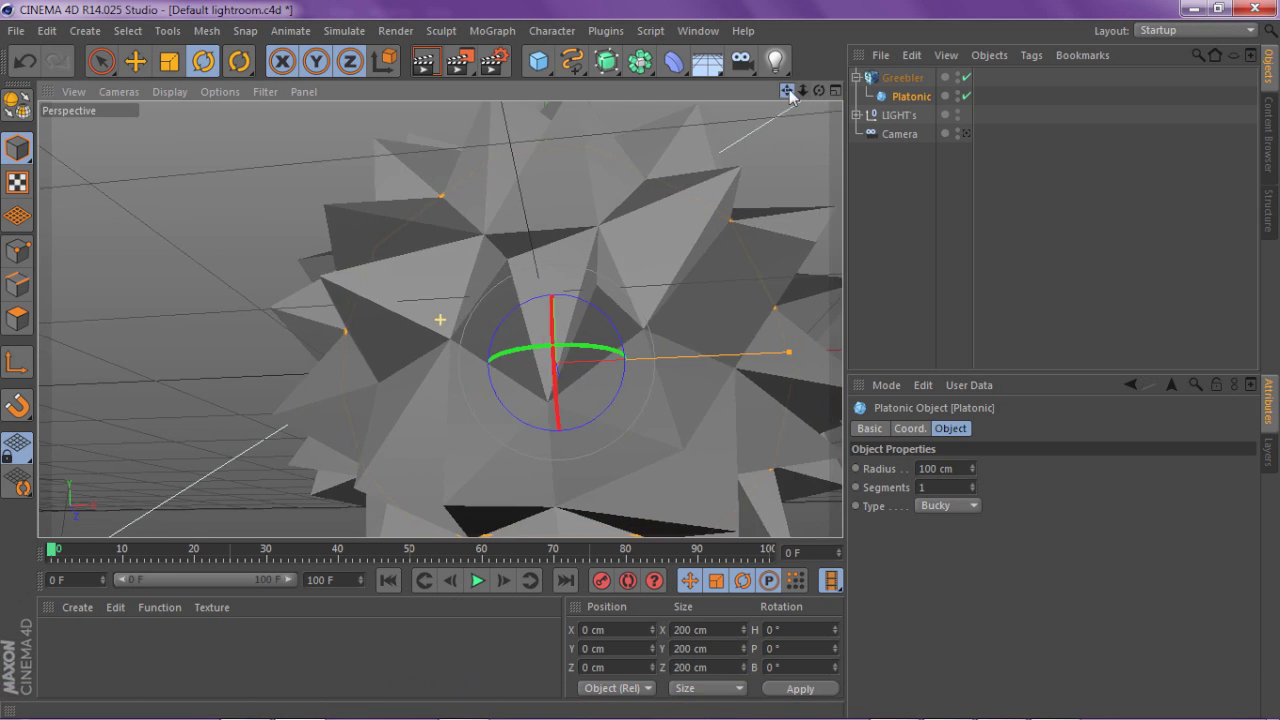
Try the Tetra type on the Platonic inside the Greebler.
left_click_drag(803, 91, 851, 112)
left_click(967, 508)
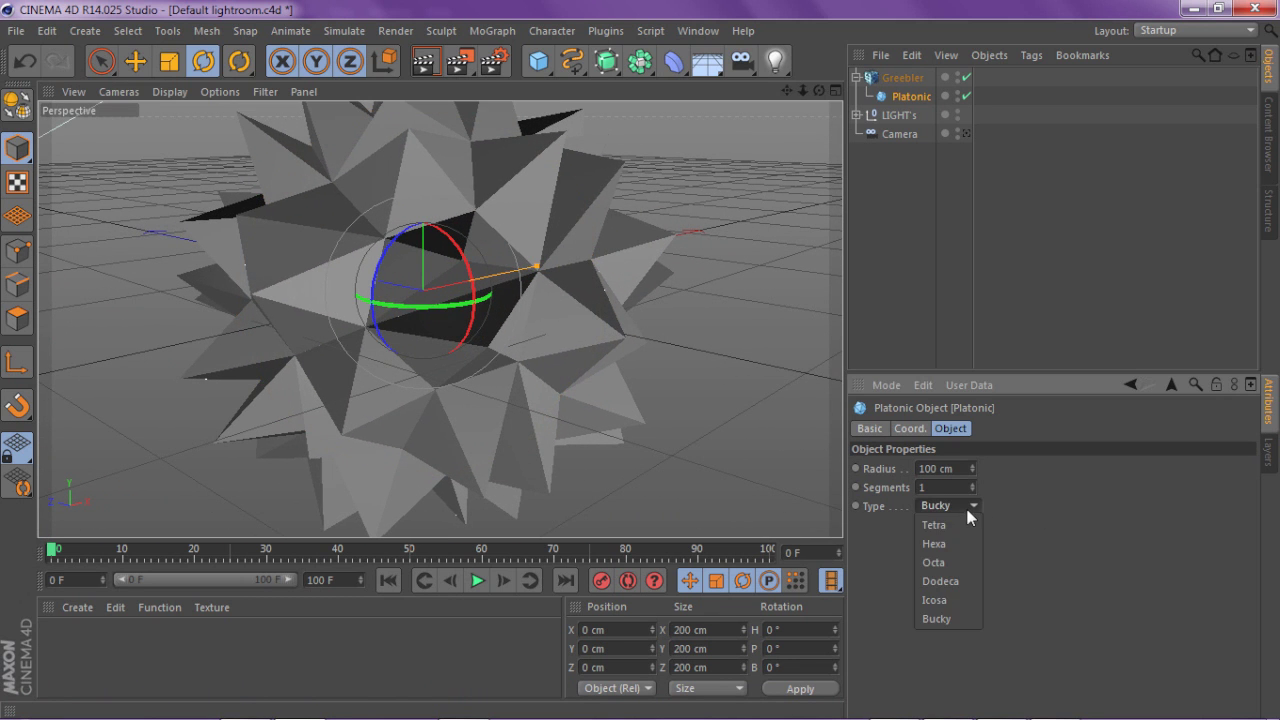
left_click(934, 524)
left_click_drag(814, 94, 740, 91)
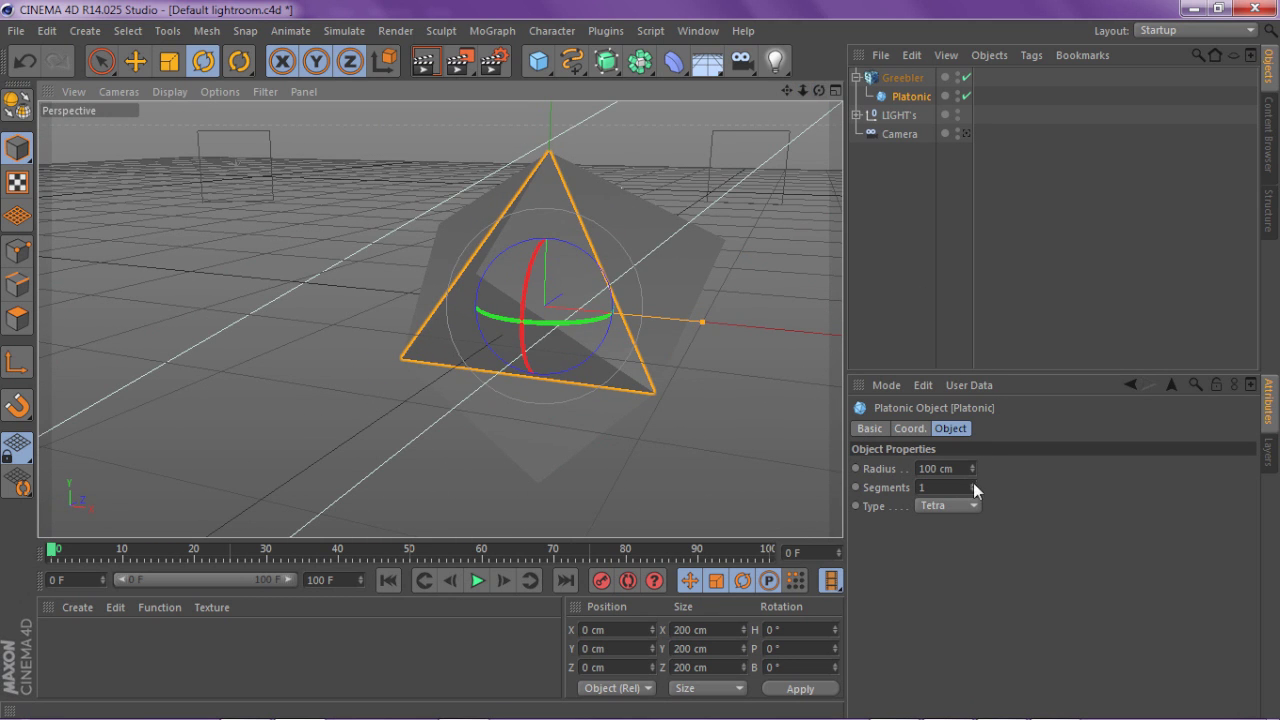
Set the Platonic's type to Dodeca and inspect the resulting spiked shape from several sides.
scroll(952, 508, "down", 3)
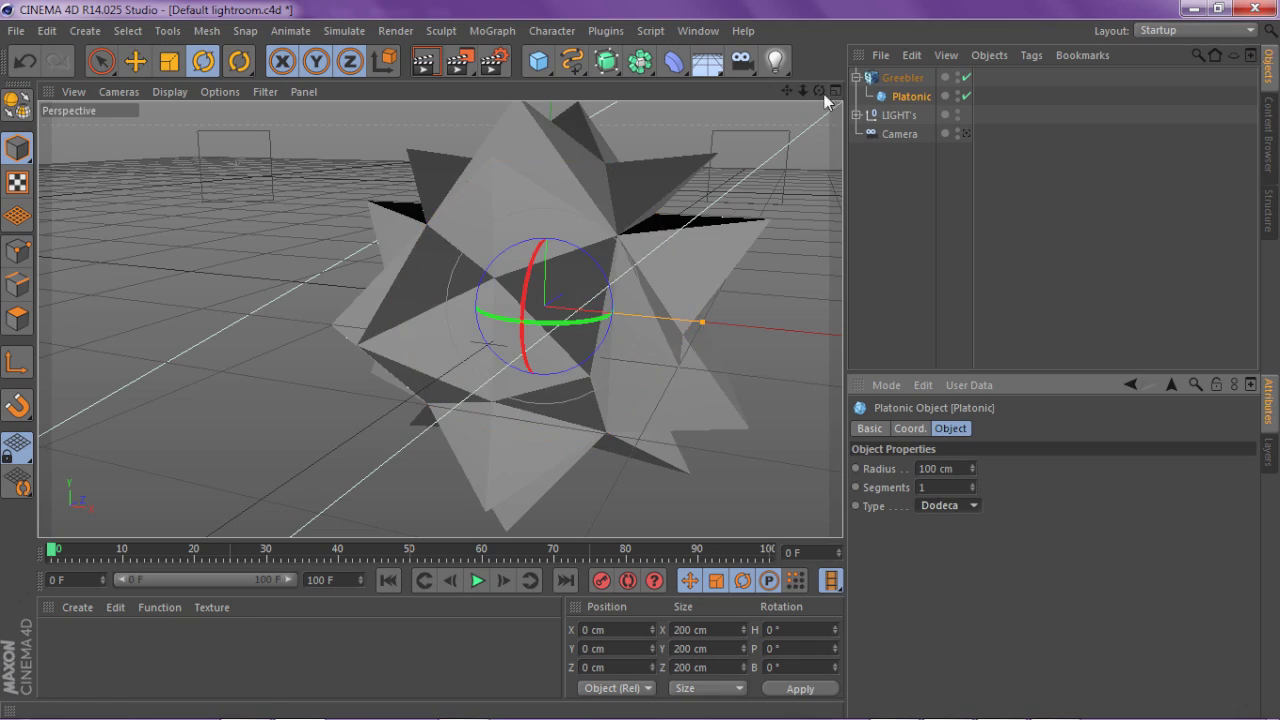
left_click_drag(818, 90, 917, 428)
mouse_move(791, 90)
left_mouse_down()
mouse_move(819, 108)
mouse_move(836, 100)
mouse_move(757, 90)
mouse_move(825, 92)
mouse_move(785, 95)
left_mouse_up()
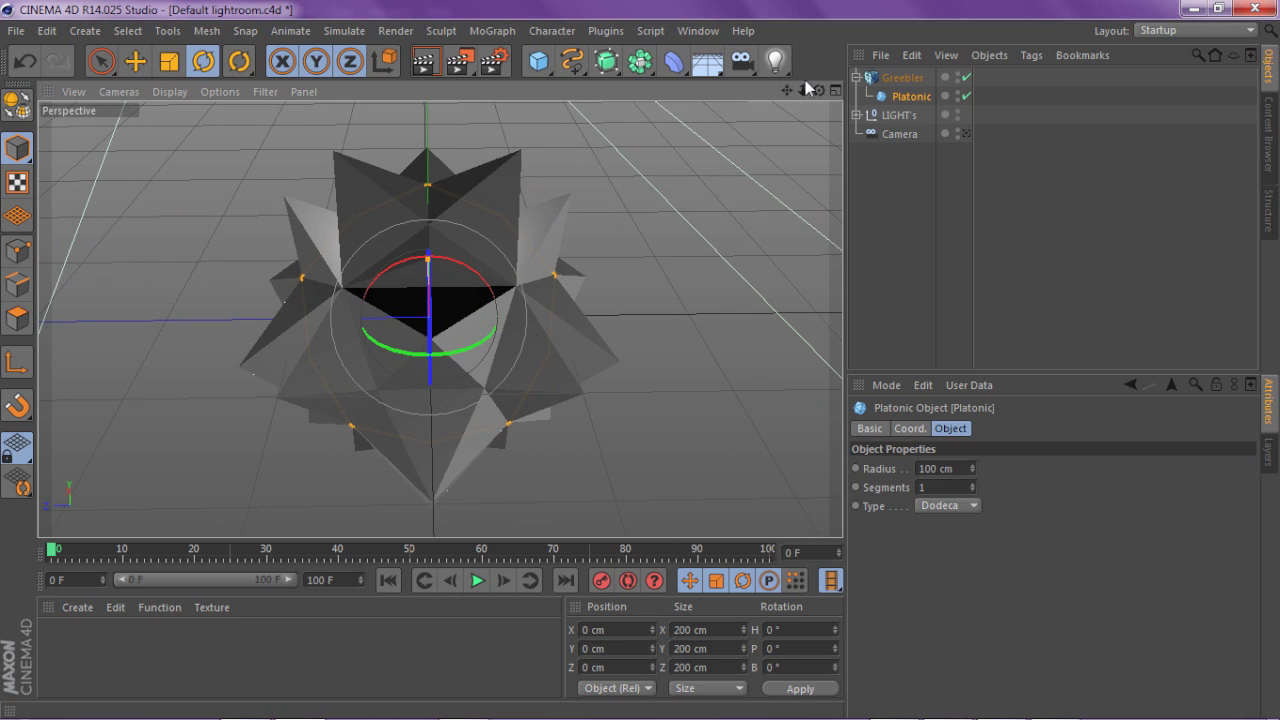
left_click_drag(812, 92, 805, 92)
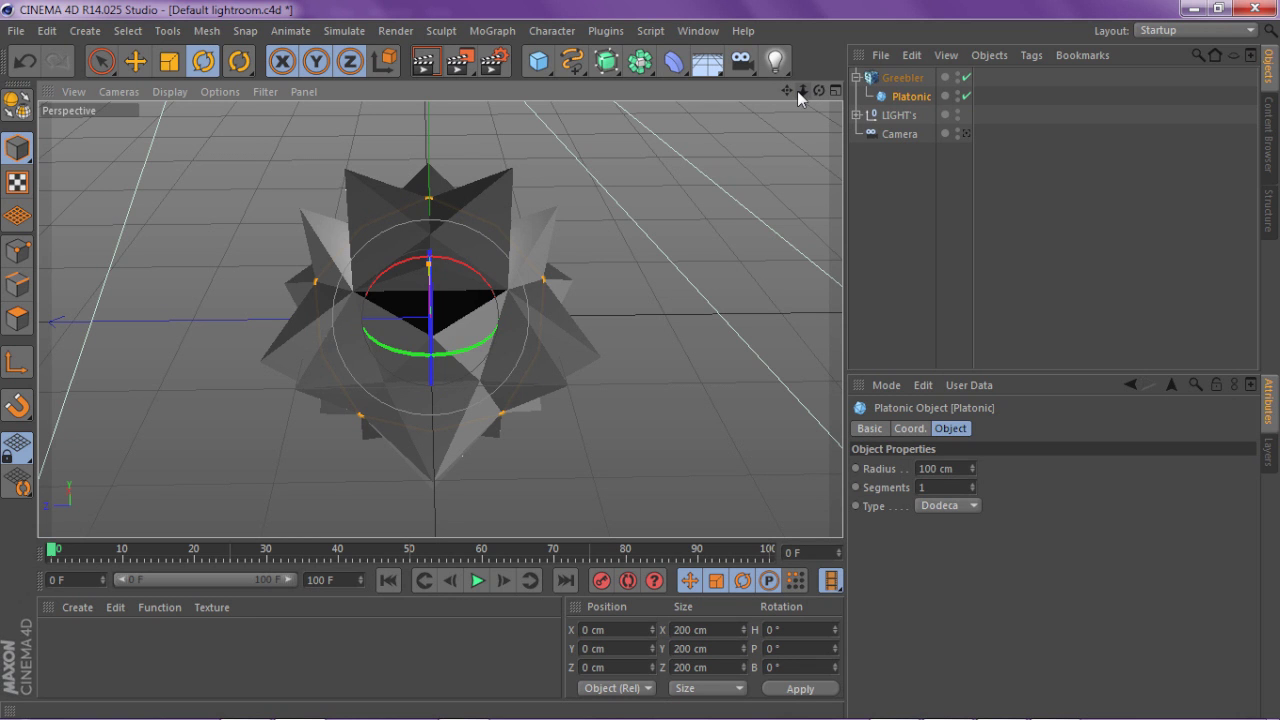
left_click_drag(799, 91, 700, 62)
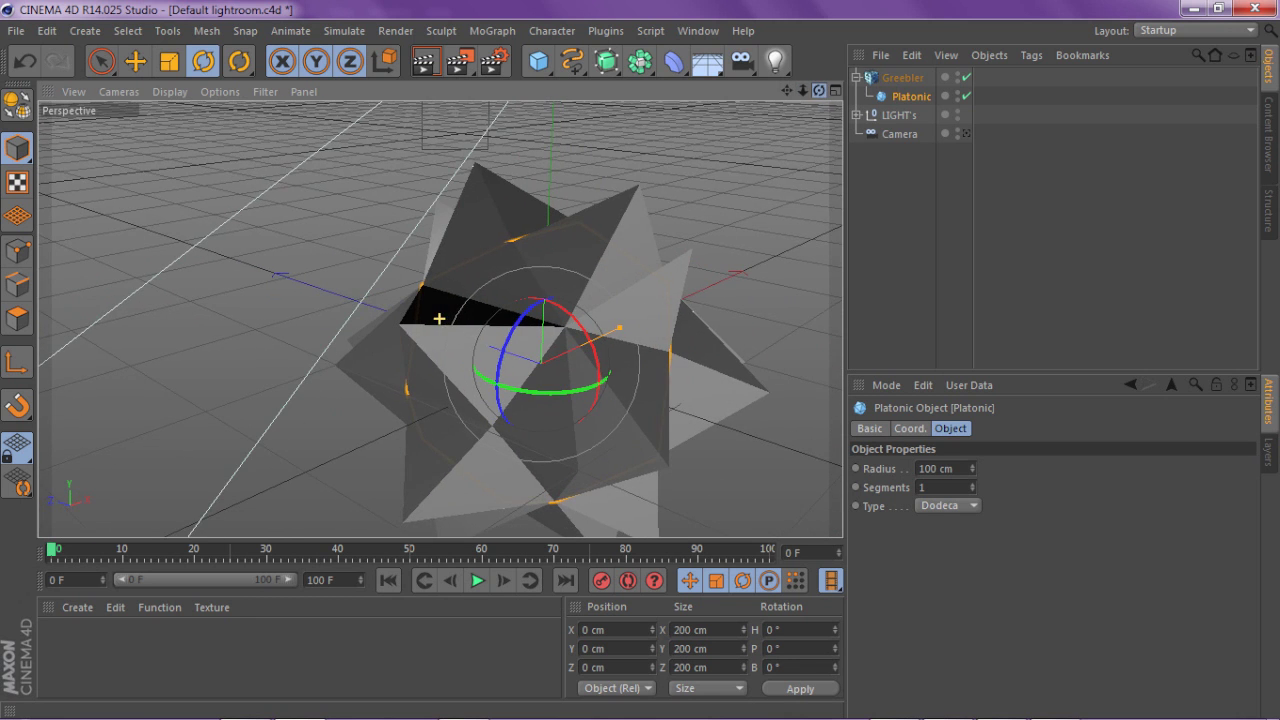
left_click_drag(800, 91, 660, 78)
left_click_drag(760, 100, 802, 92)
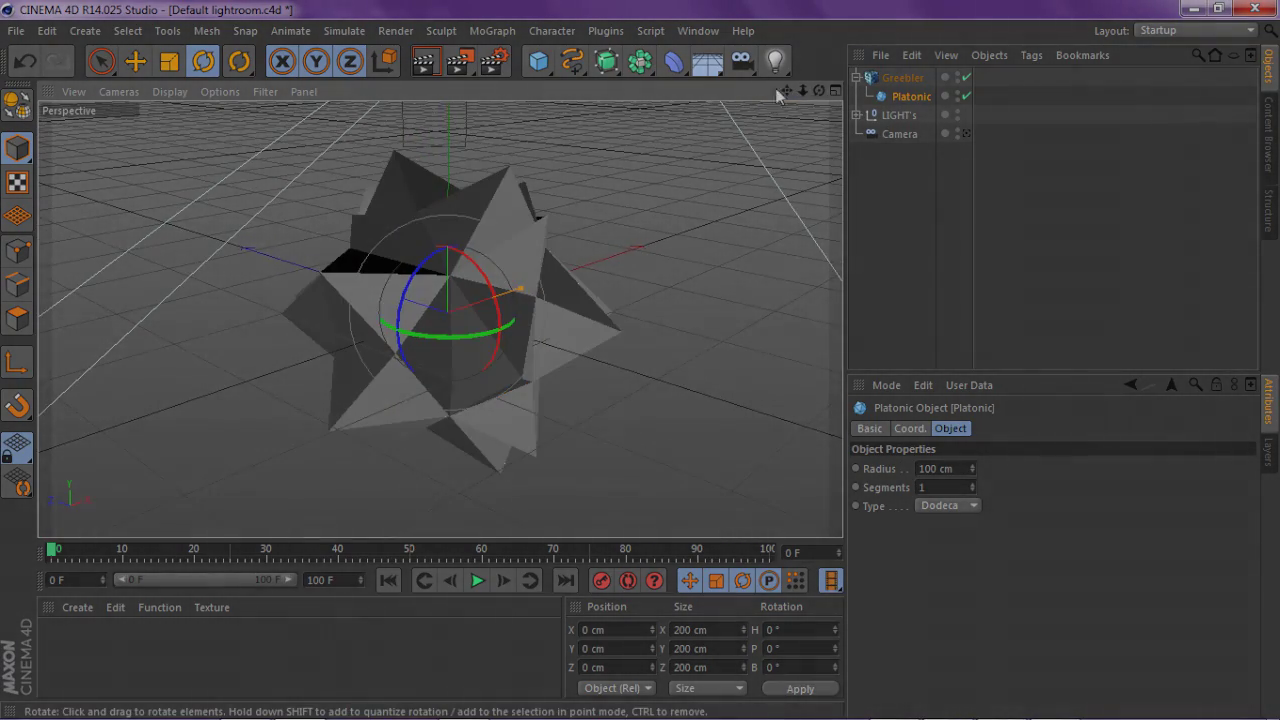